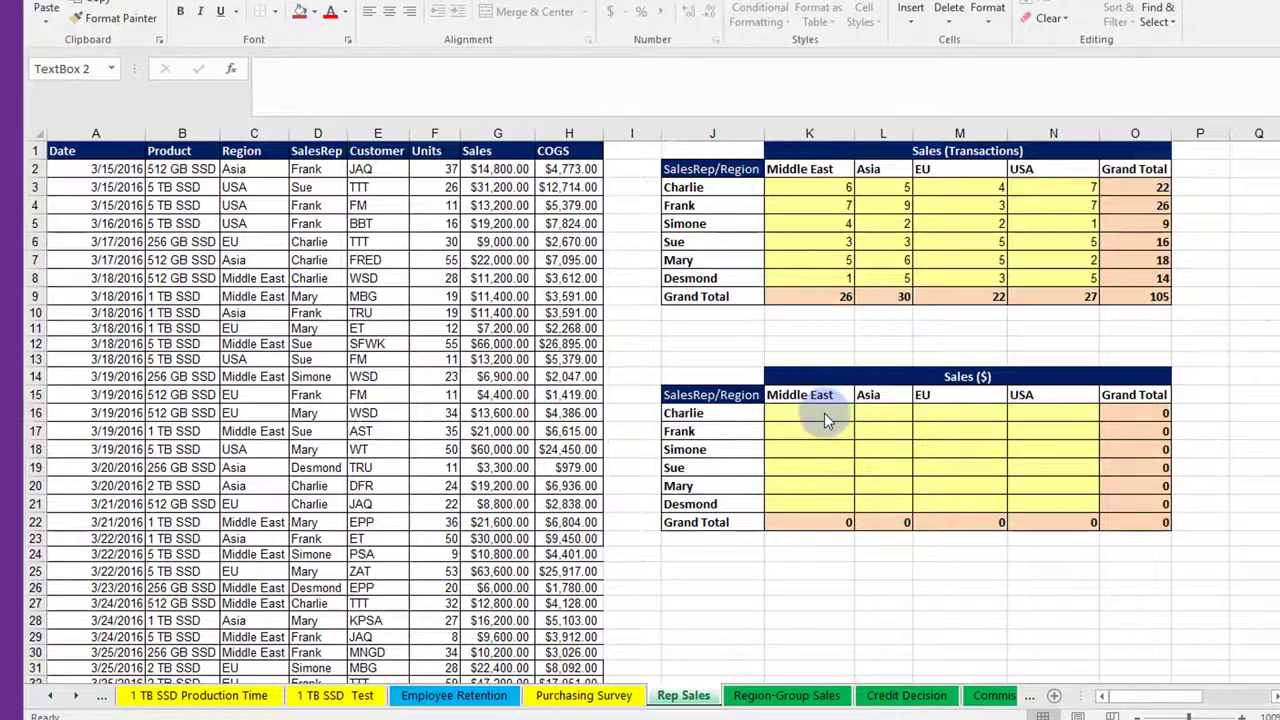
Step: Select cell K16, where Charlie's row meets the Middle East column in the Sales ($) table
{"action": "left_click", "coordinate": [823, 413]}
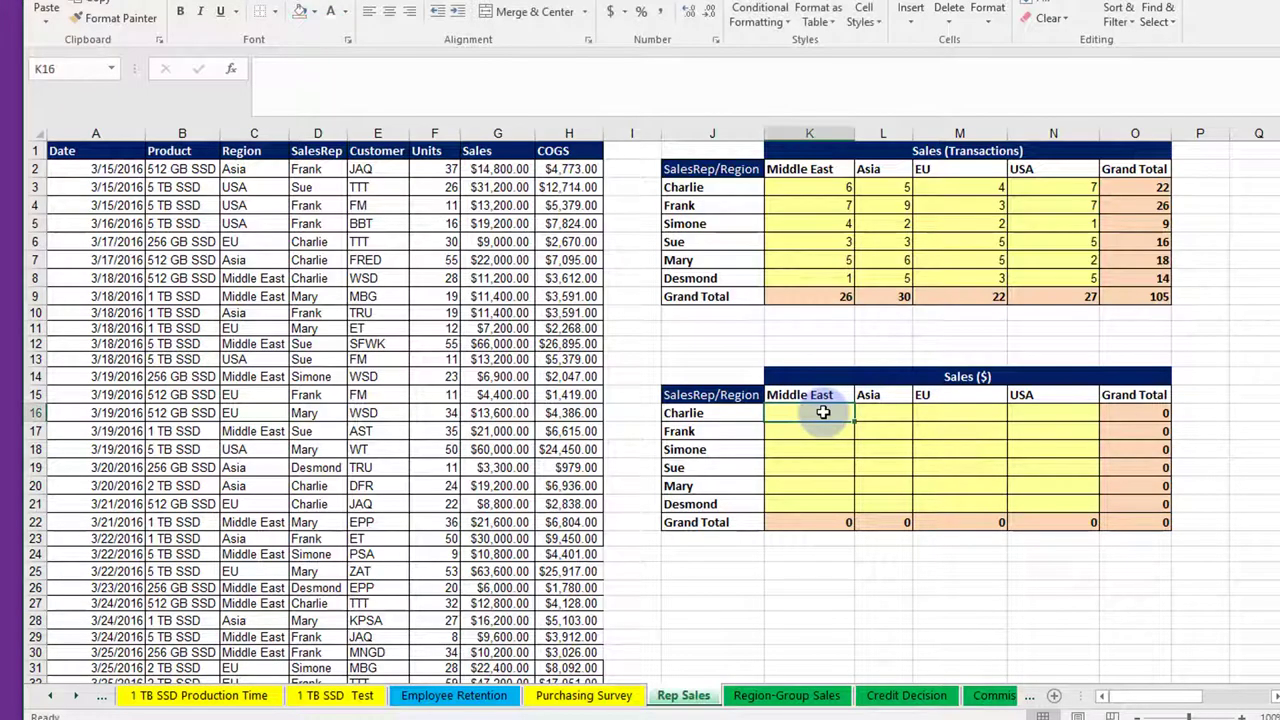
Step: Begin a SUMIFS formula in K16 from =sum, after comparing the SUMIF and SUMIFS descriptions
{"action": "type", "text": "="}
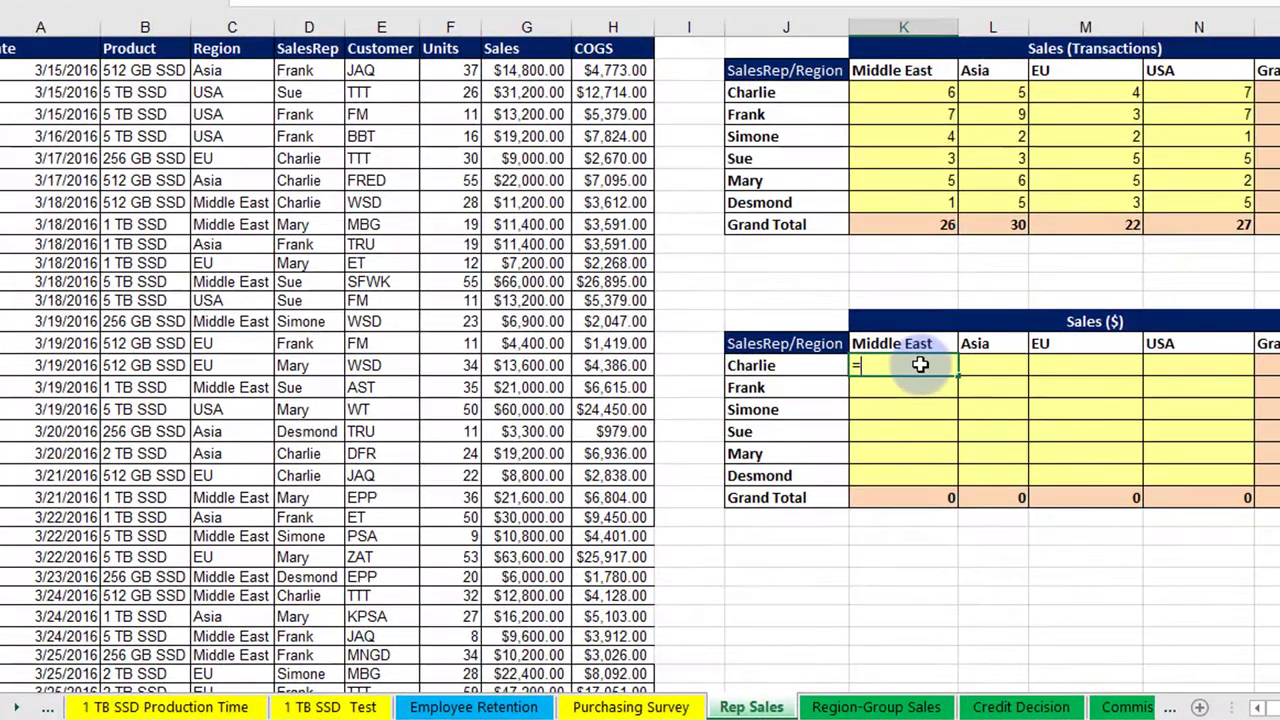
{"action": "type", "text": "sum"}
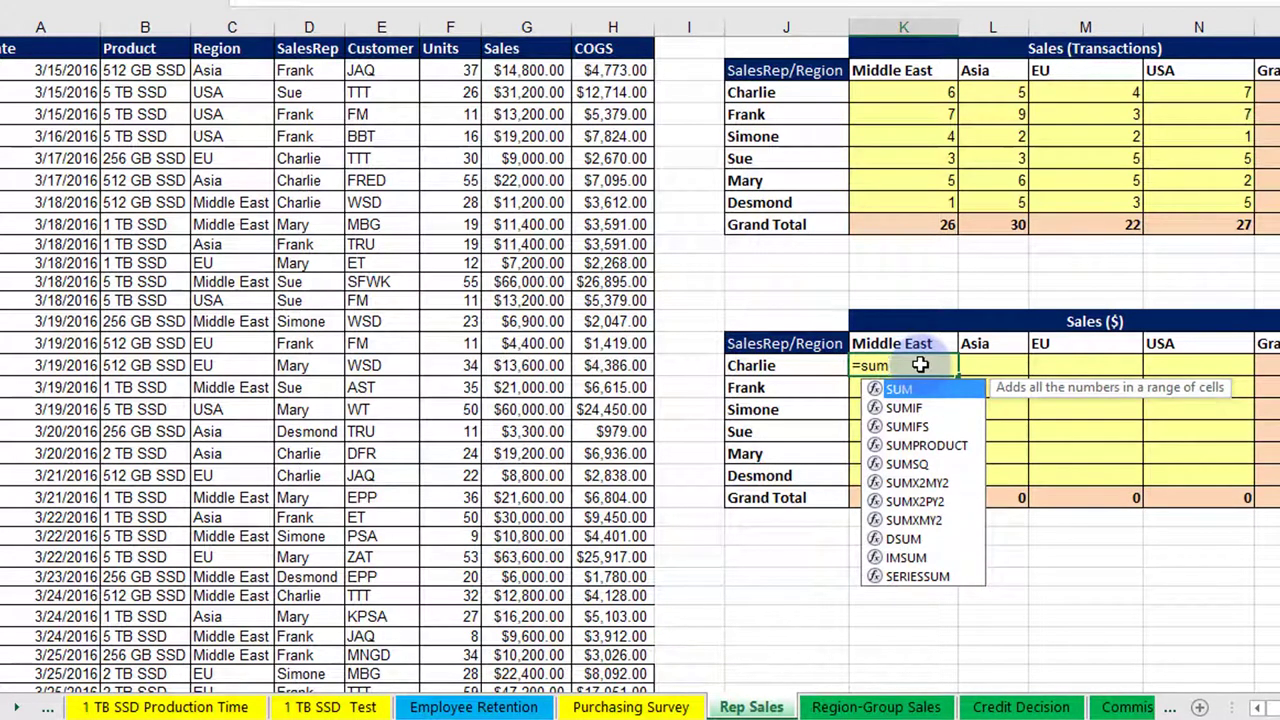
{"action": "left_click", "coordinate": [906, 412]}
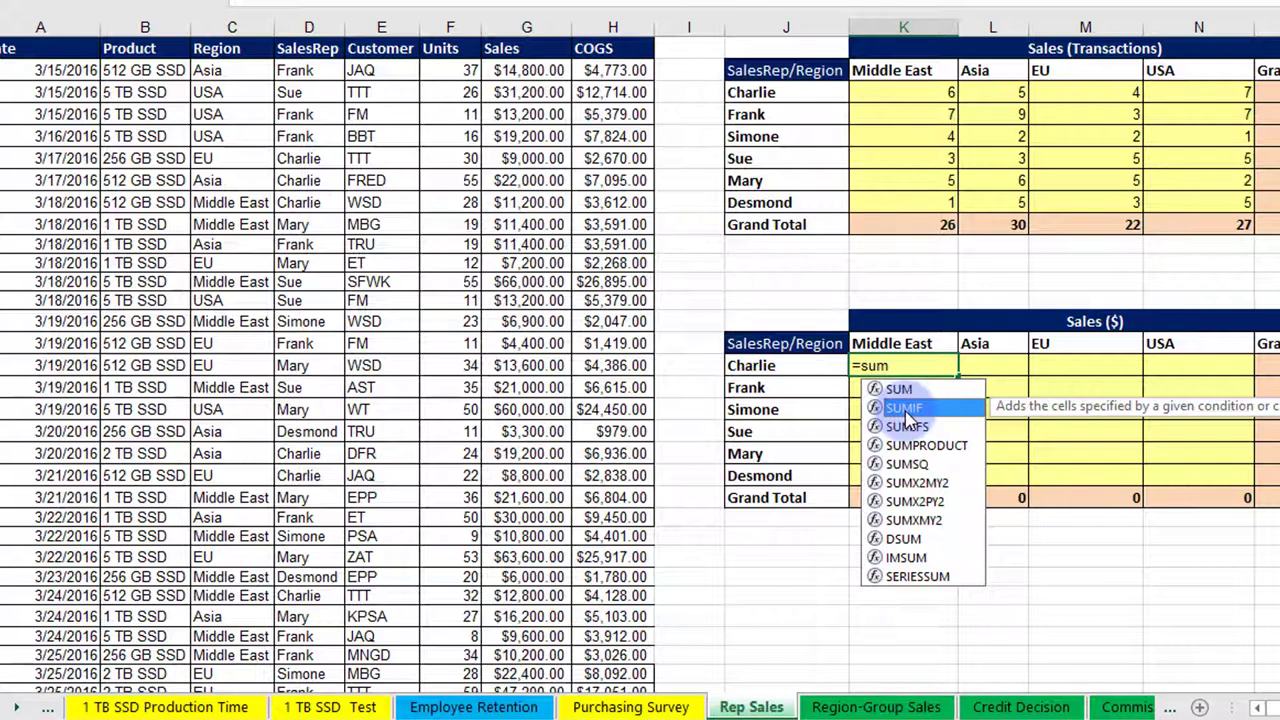
{"action": "left_click", "coordinate": [909, 428]}
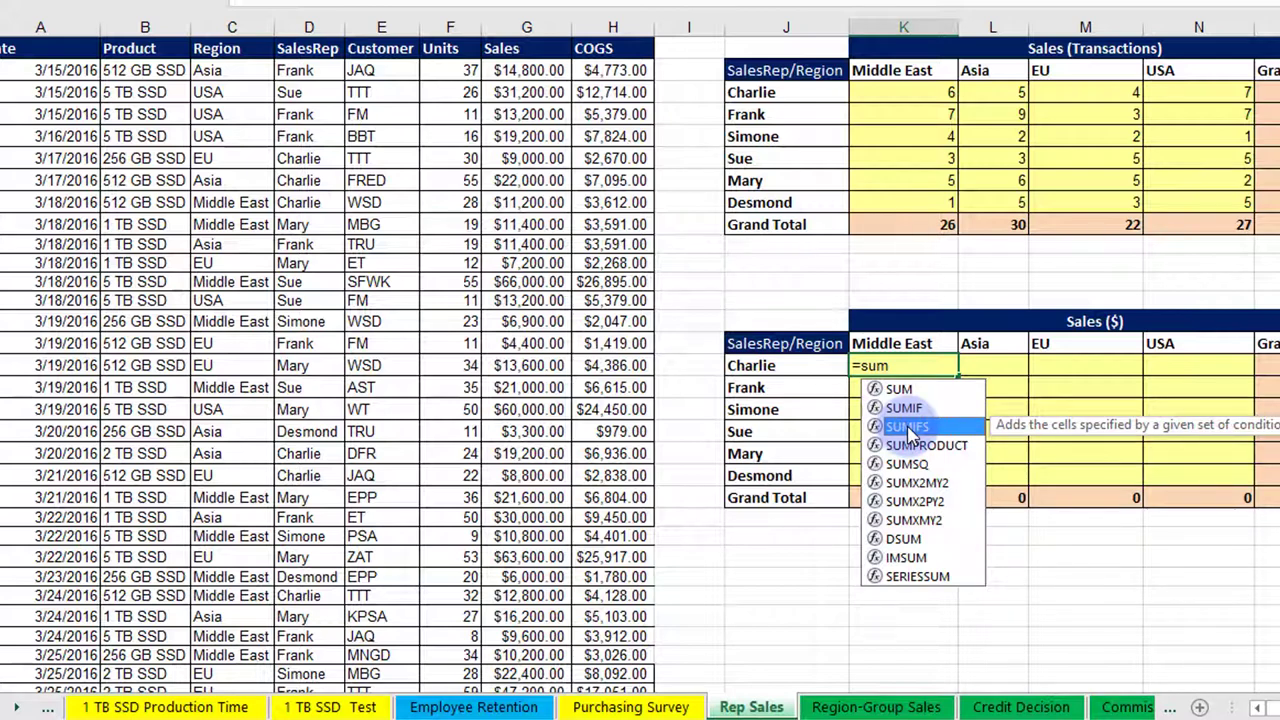
{"action": "double_click", "coordinate": [909, 428]}
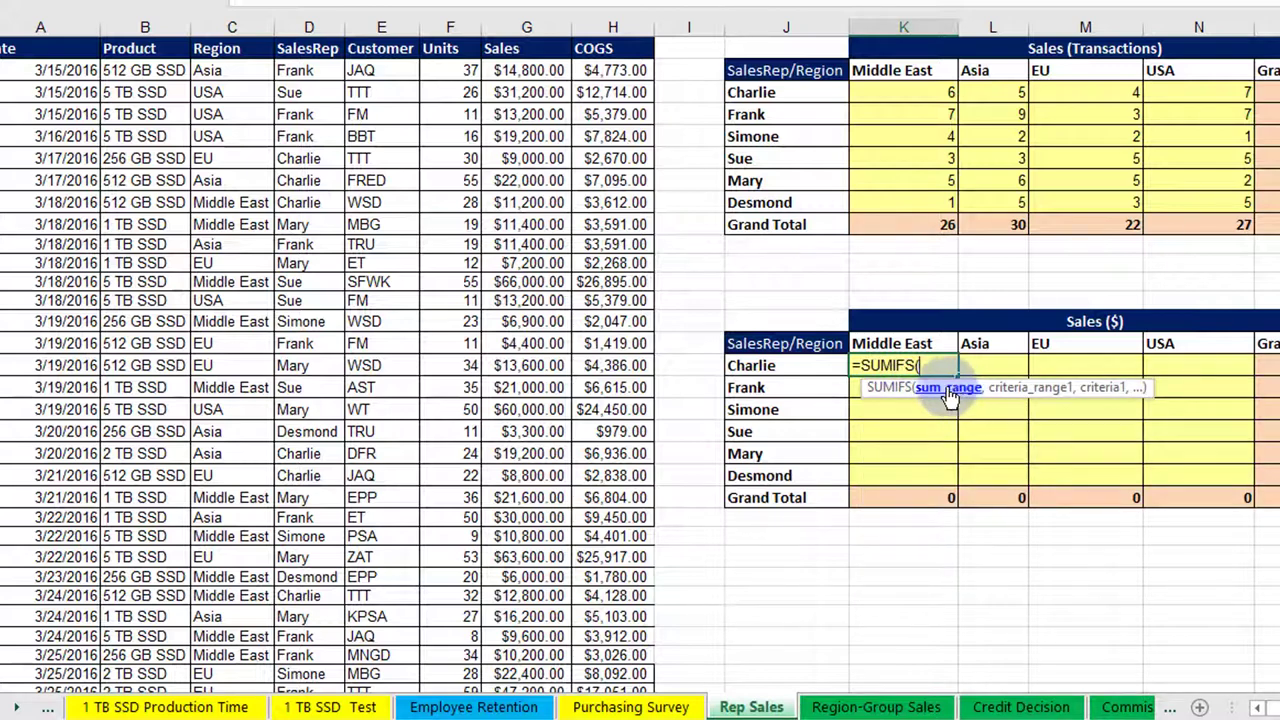
Step: Set the SUMIFS sum range to the Sales column G2:G106
{"action": "left_click", "coordinate": [523, 70]}
{"action": "left_click_drag", "start_coordinate": [523, 70], "coordinate": [539, 716]}
{"action": "scroll", "coordinate": [818, 389], "scroll_direction": "up", "scroll_amount": 15}
{"action": "scroll", "coordinate": [818, 389], "scroll_direction": "up", "scroll_amount": 1}
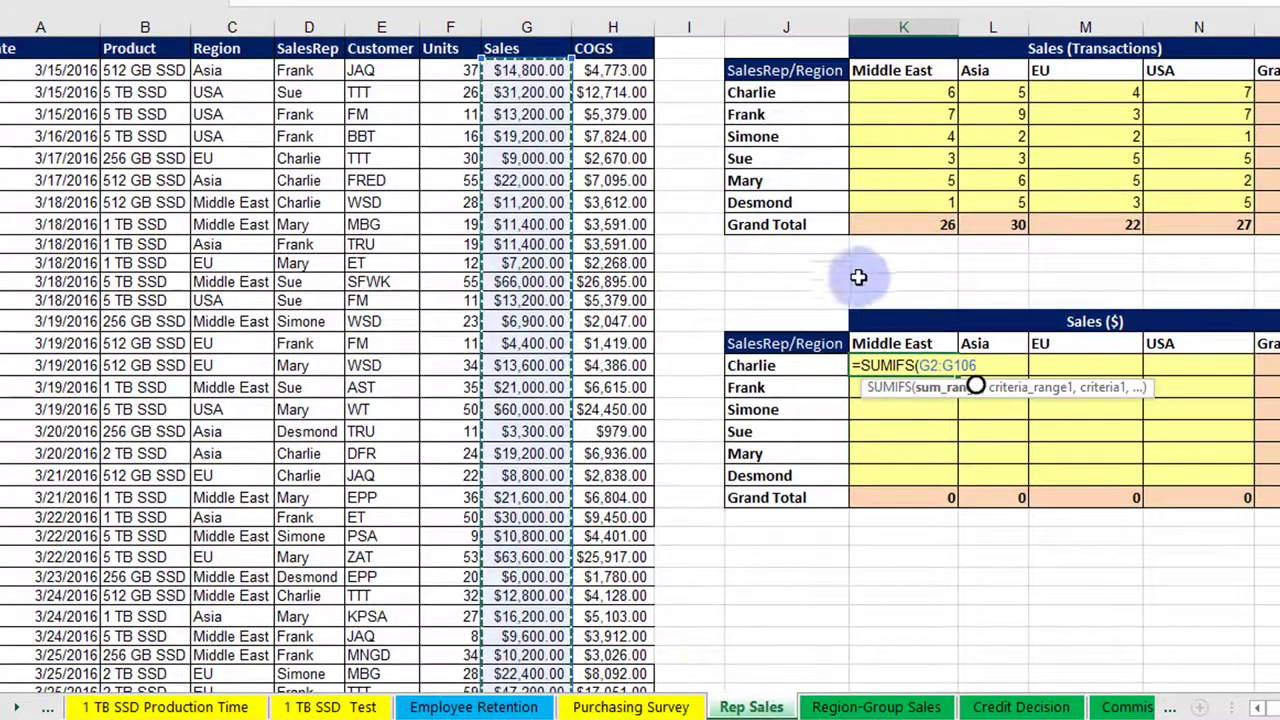
{"action": "type", "text": ","}
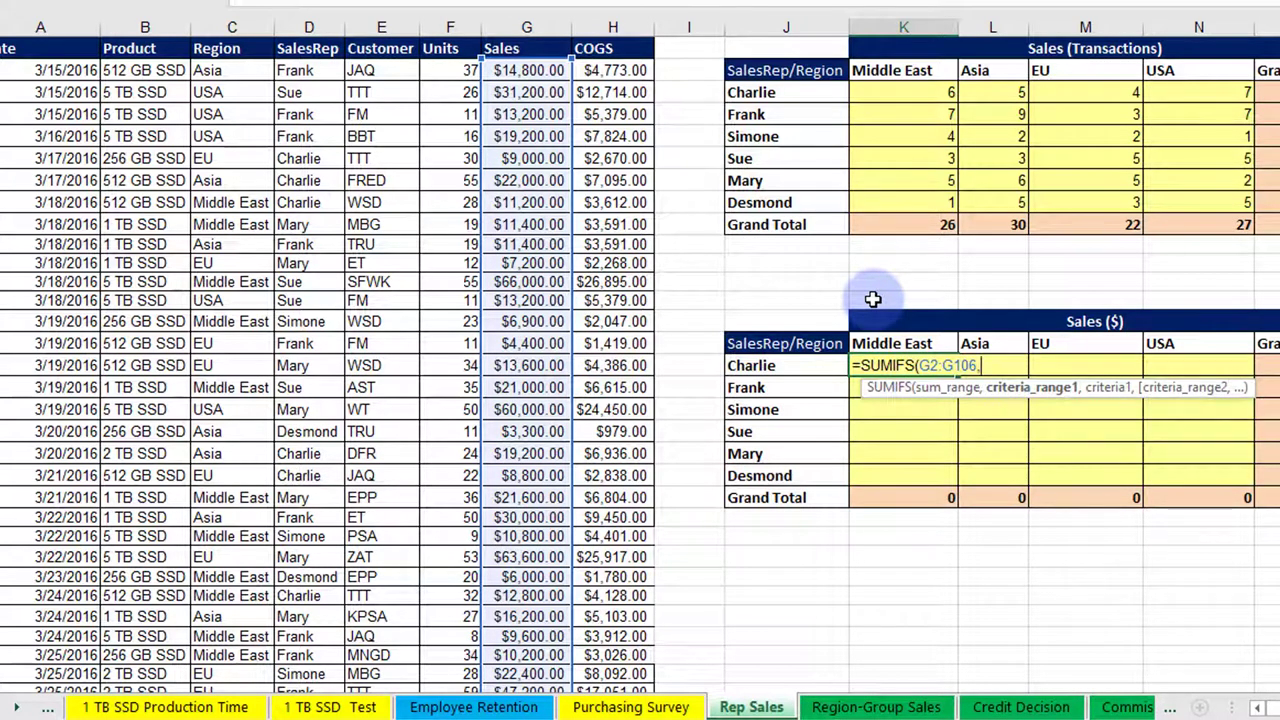
Step: Add the Region column C2:C106 as the first criteria range
{"action": "left_click", "coordinate": [222, 73]}
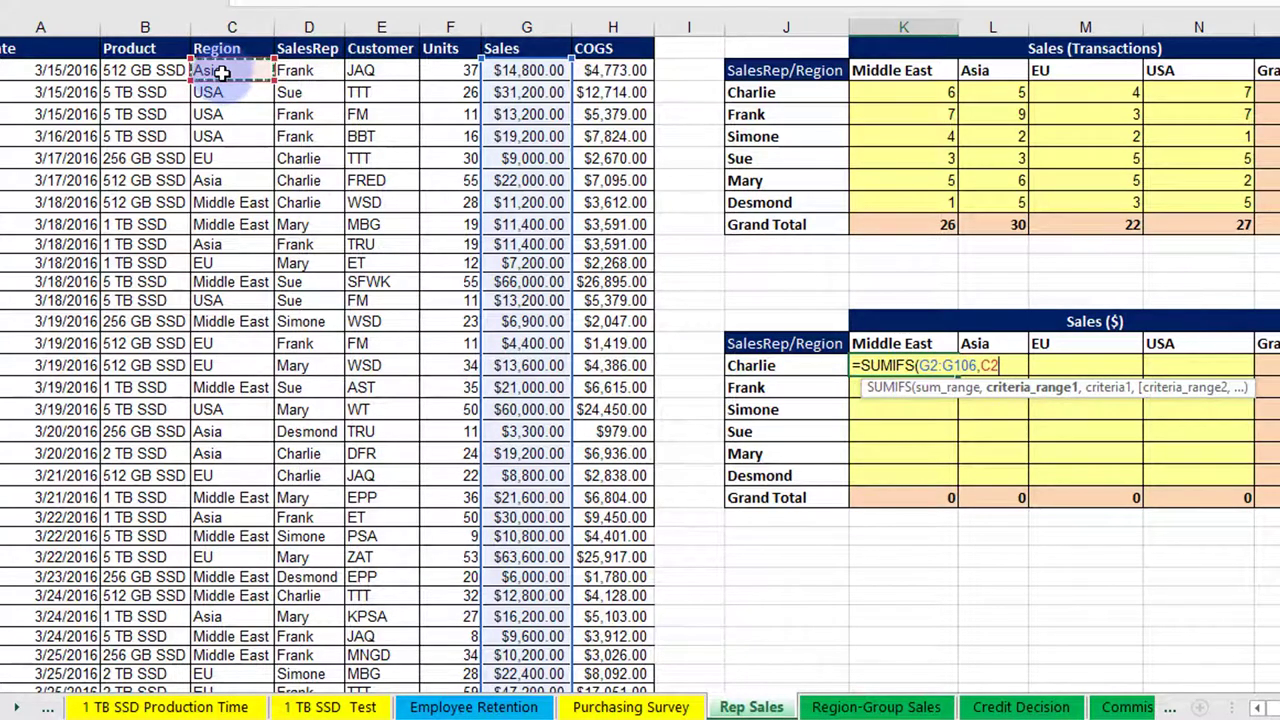
{"action": "left_click_drag", "start_coordinate": [222, 73], "coordinate": [237, 646]}
{"action": "scroll", "coordinate": [823, 372], "scroll_direction": "up", "scroll_amount": 20}
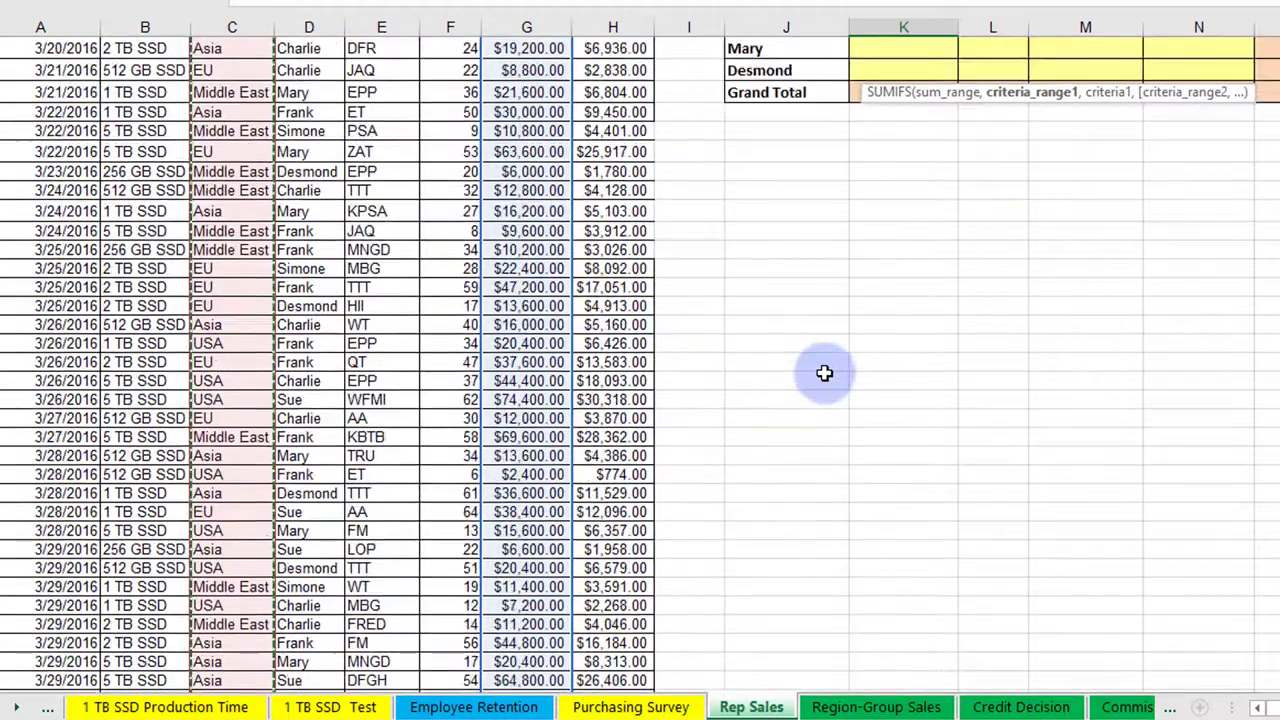
{"action": "scroll", "coordinate": [823, 372], "scroll_direction": "up", "scroll_amount": 5}
{"action": "scroll", "coordinate": [736, 205], "scroll_direction": "up", "scroll_amount": 1}
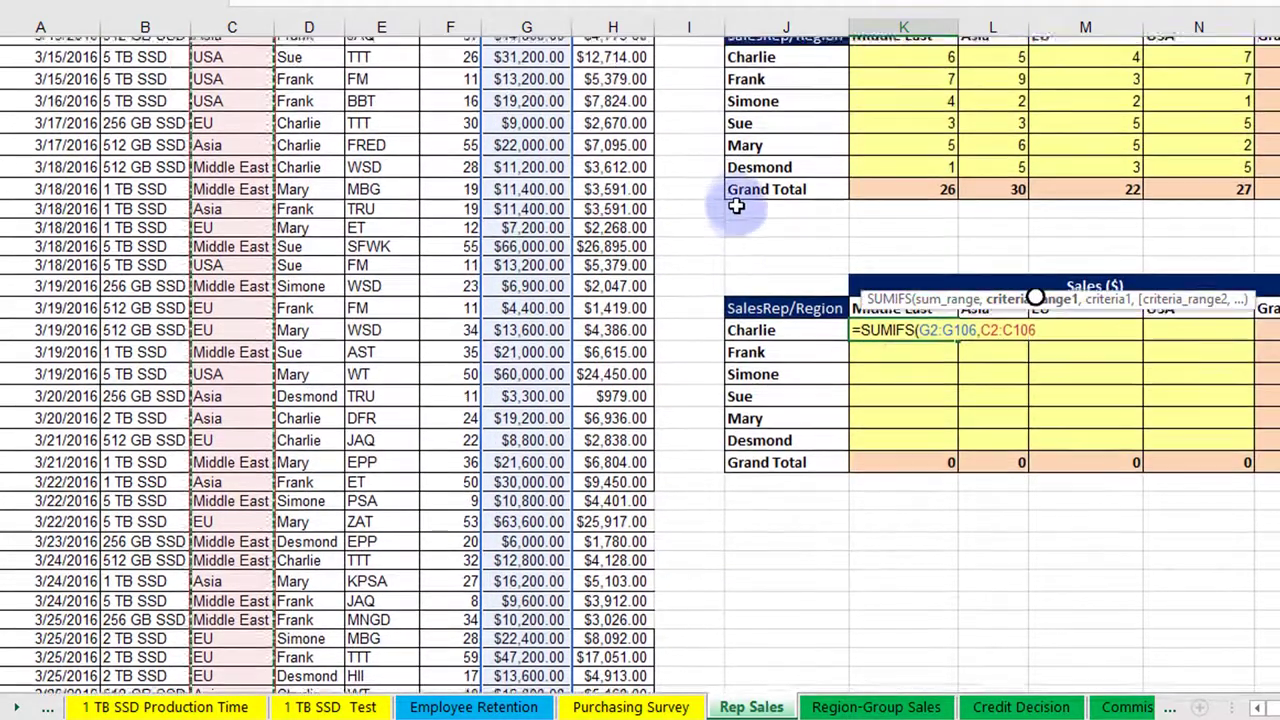
{"action": "scroll", "coordinate": [736, 205], "scroll_direction": "up", "scroll_amount": 1}
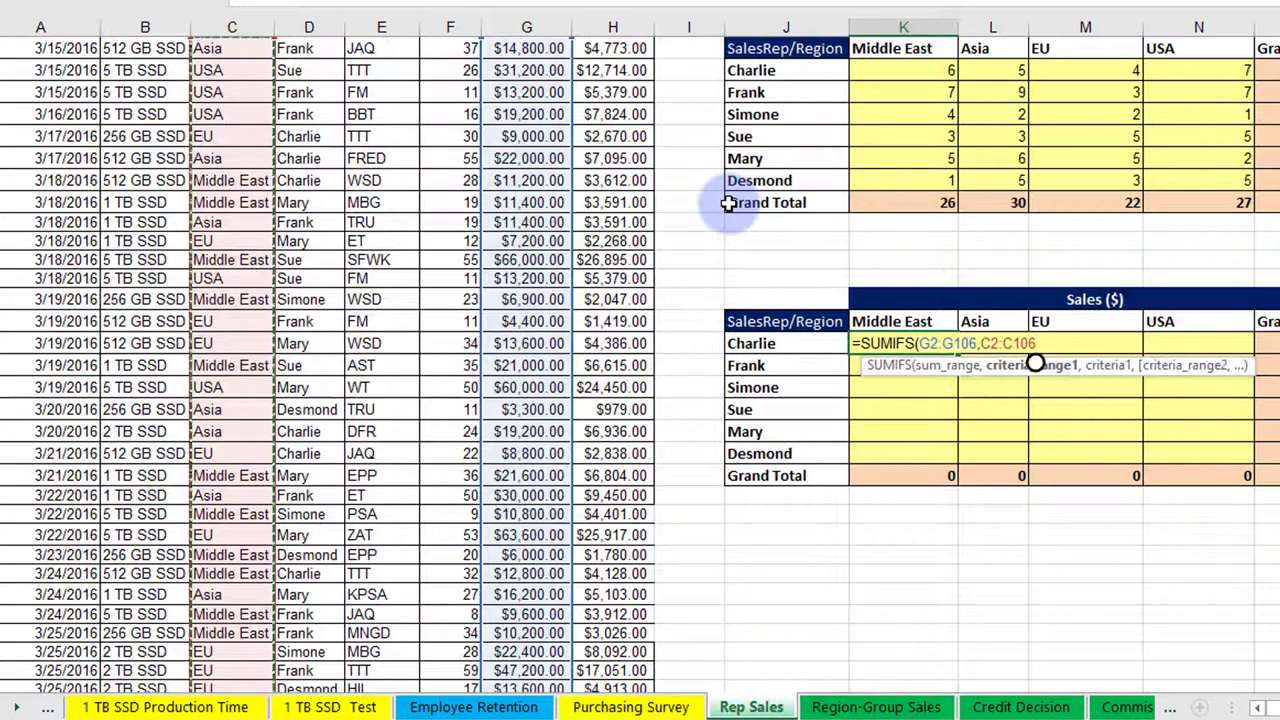
Step: Make the region criteria range absolute as $C$2:$C$106
{"action": "double_click", "coordinate": [990, 343]}
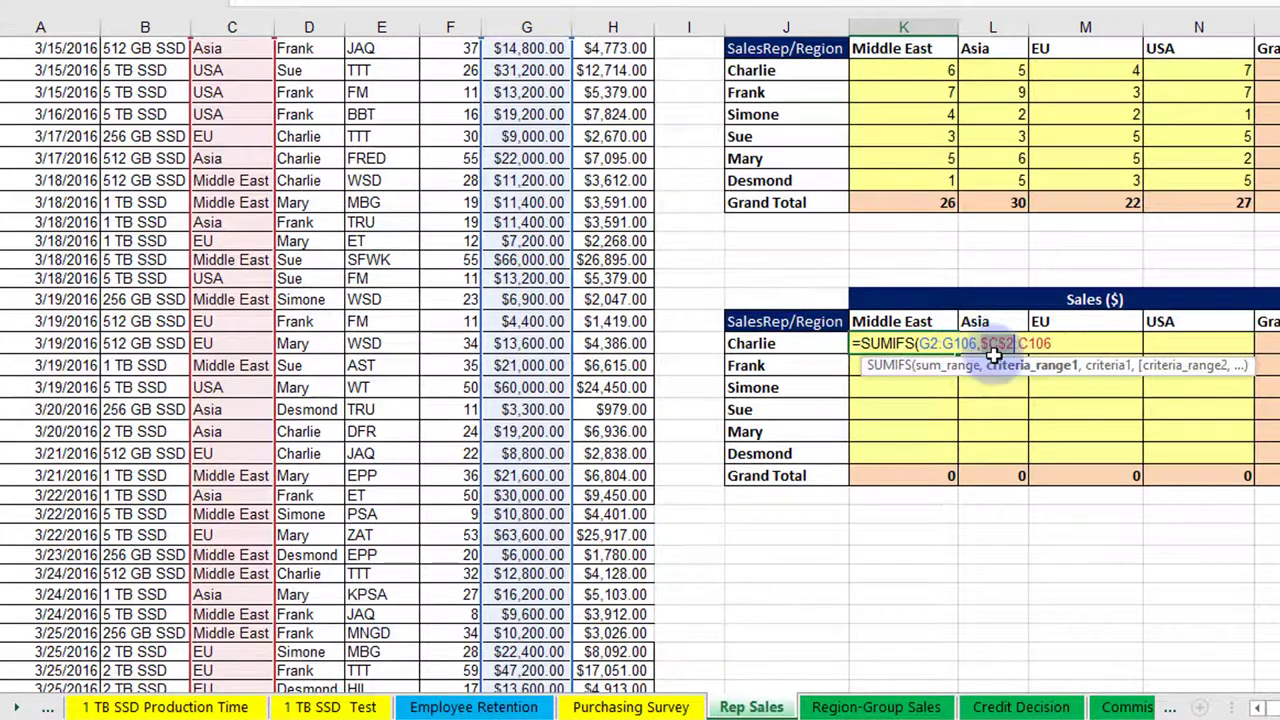
{"action": "key", "text": "F4"}
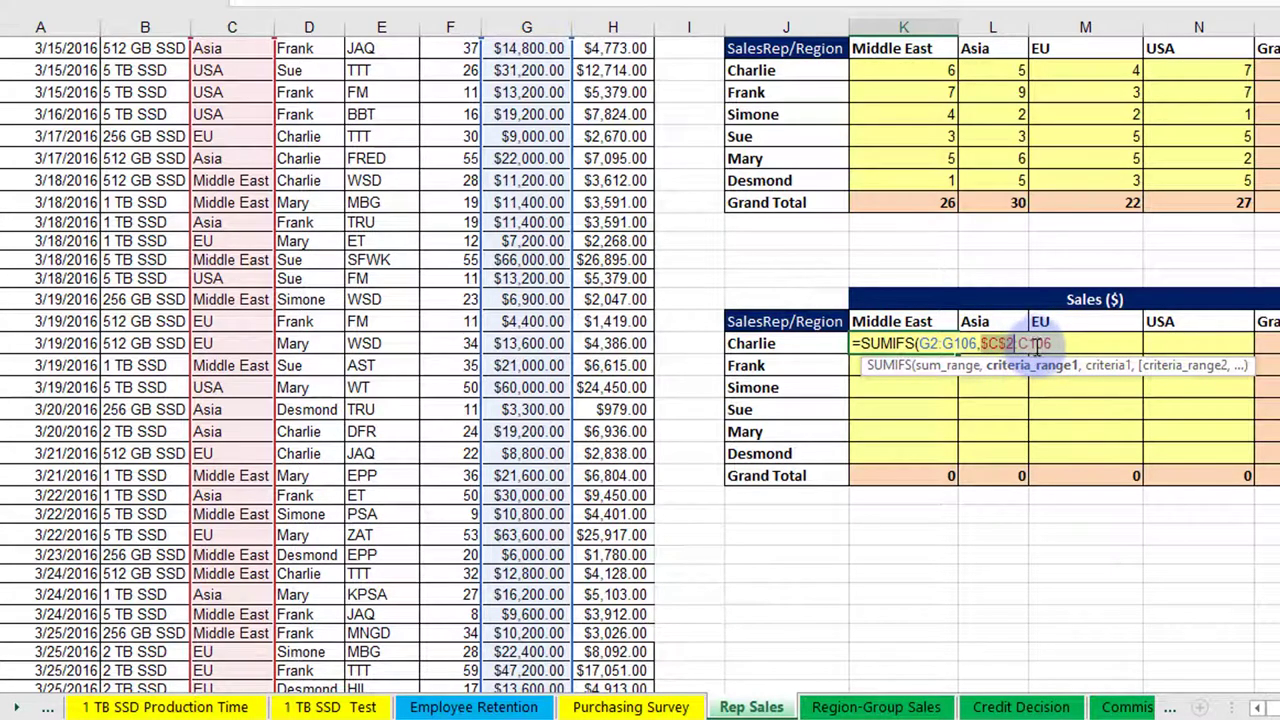
{"action": "left_click", "coordinate": [1035, 343]}
{"action": "key", "text": "F4"}
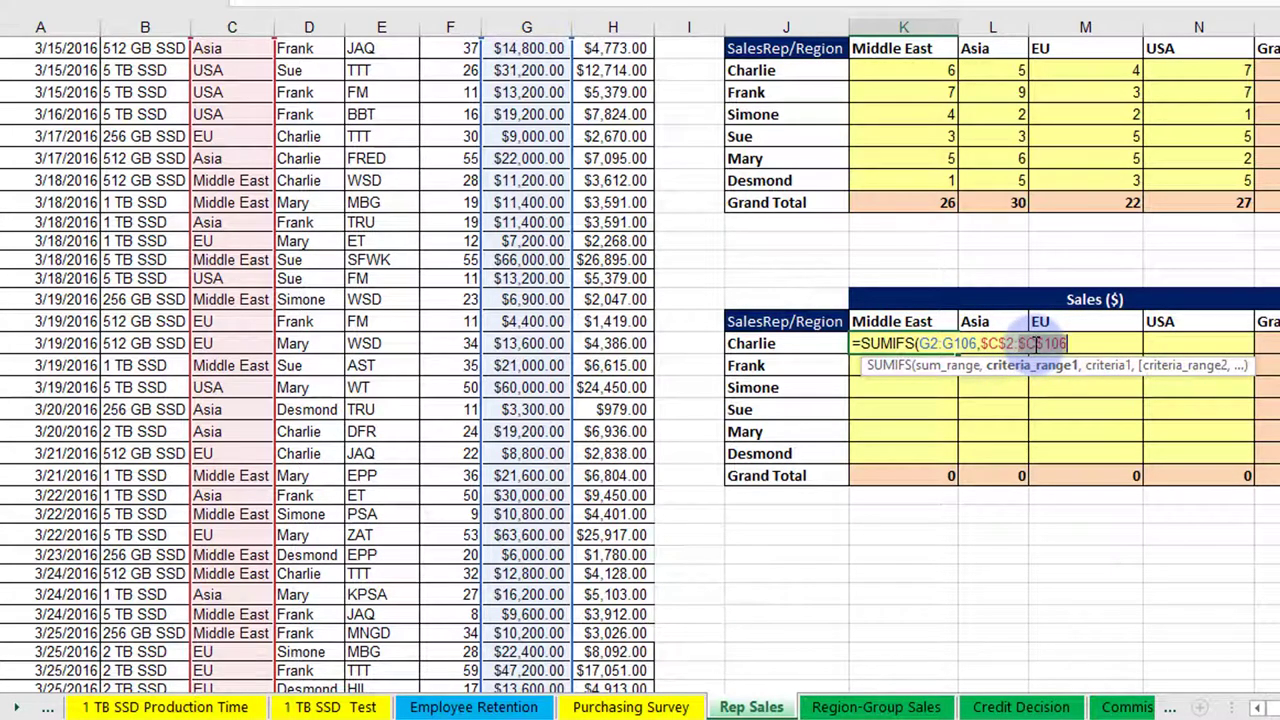
Step: Lock the sum range as $G$2:$G$106 and add a comma for the criterion
{"action": "left_click", "coordinate": [931, 343]}
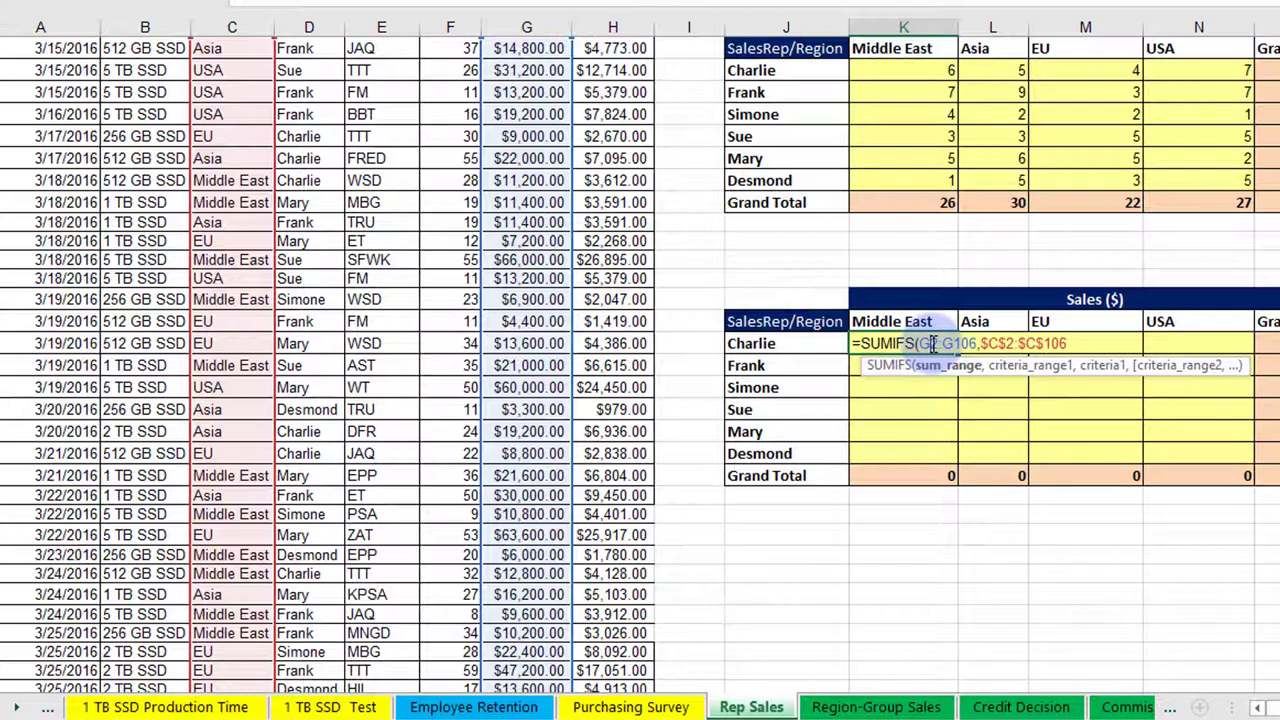
{"action": "key", "text": "F4"}
{"action": "key", "text": "F4"}
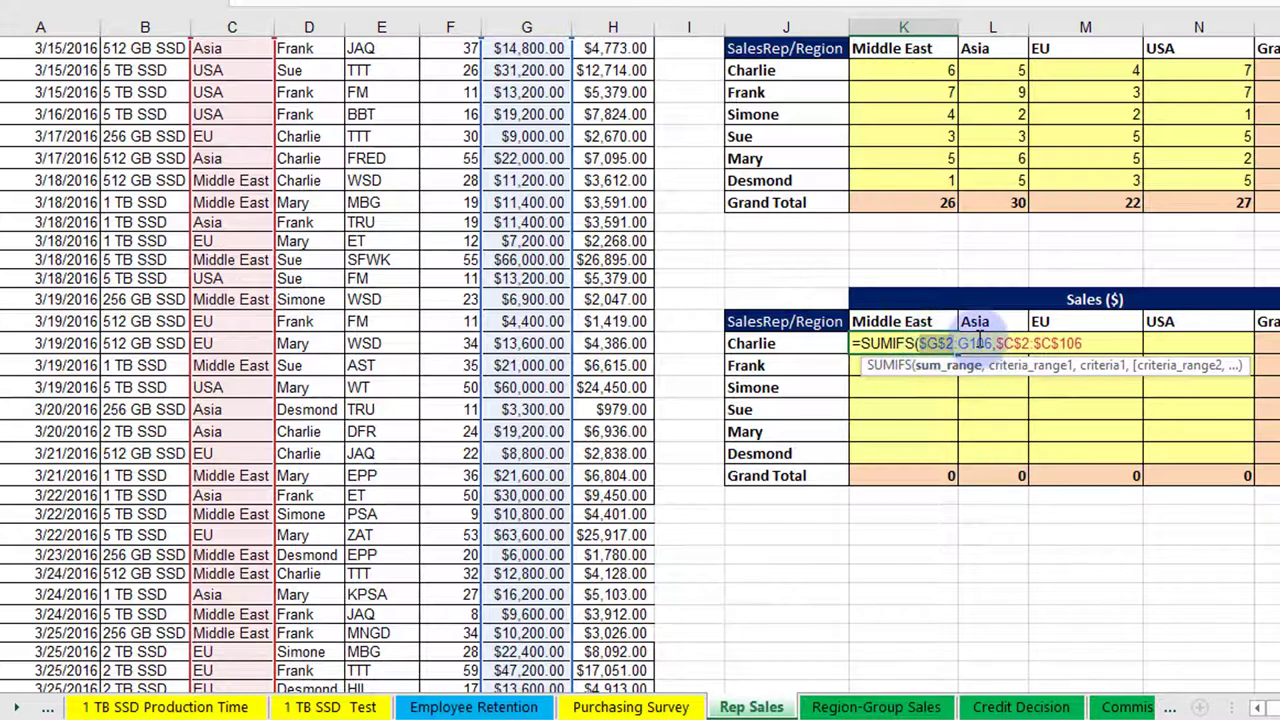
{"action": "left_click", "coordinate": [949, 343]}
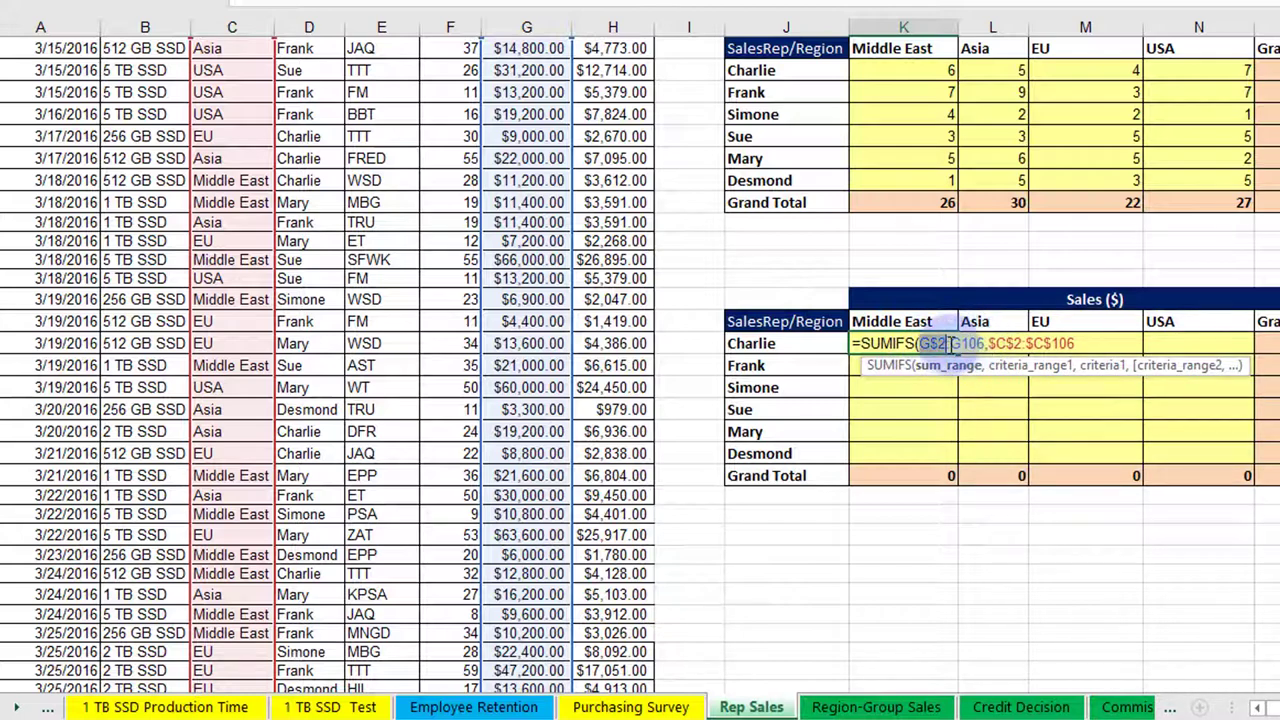
{"action": "key", "text": "F4"}
{"action": "key", "text": "F4"}
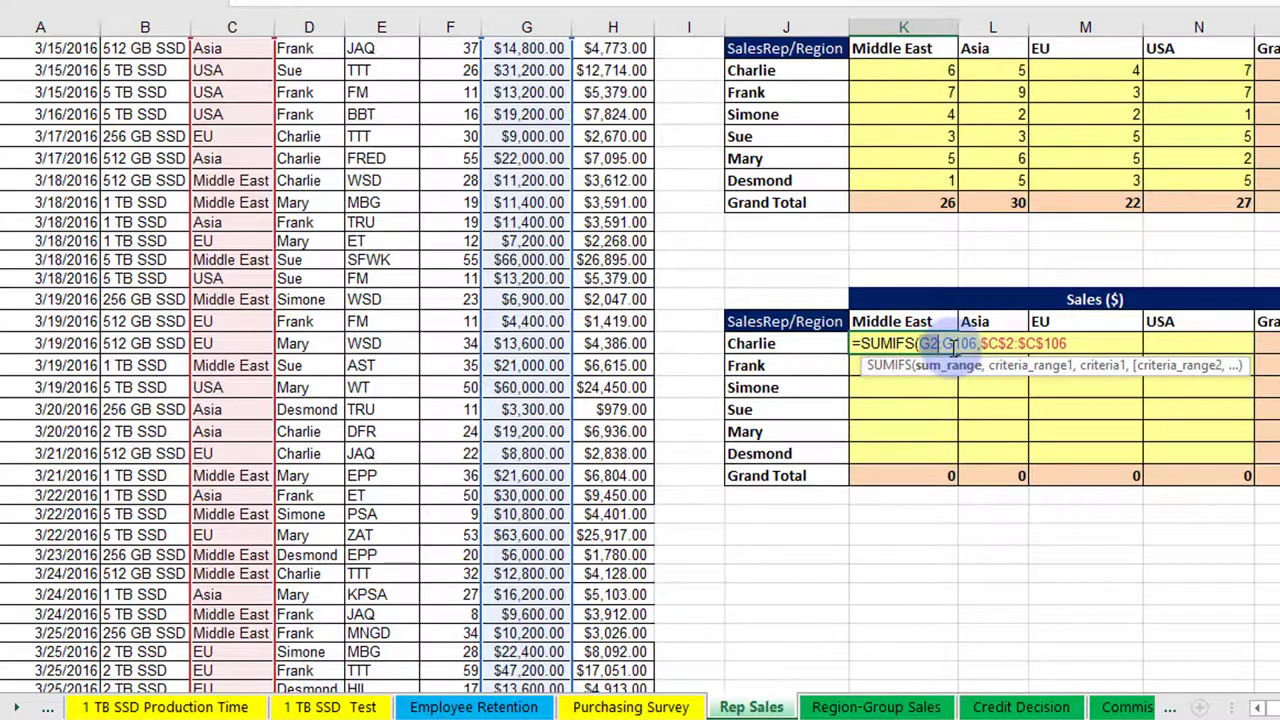
{"action": "key", "text": "F4"}
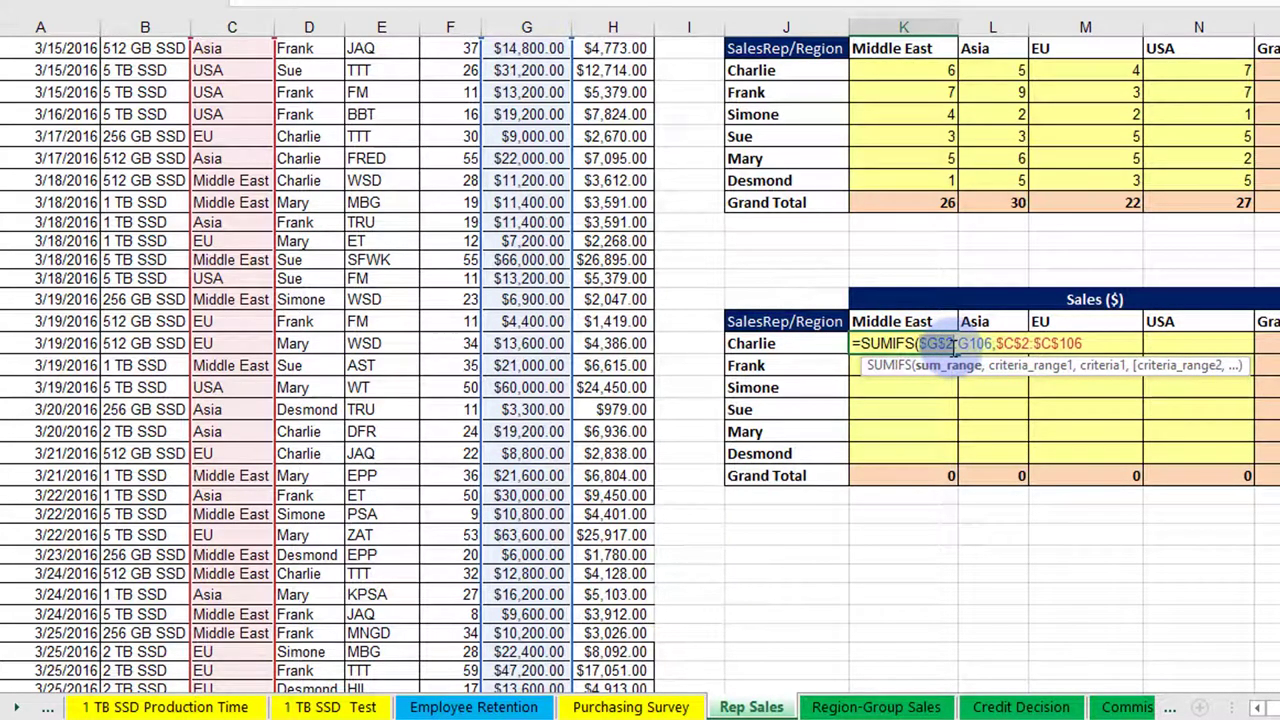
{"action": "key", "text": "F4"}
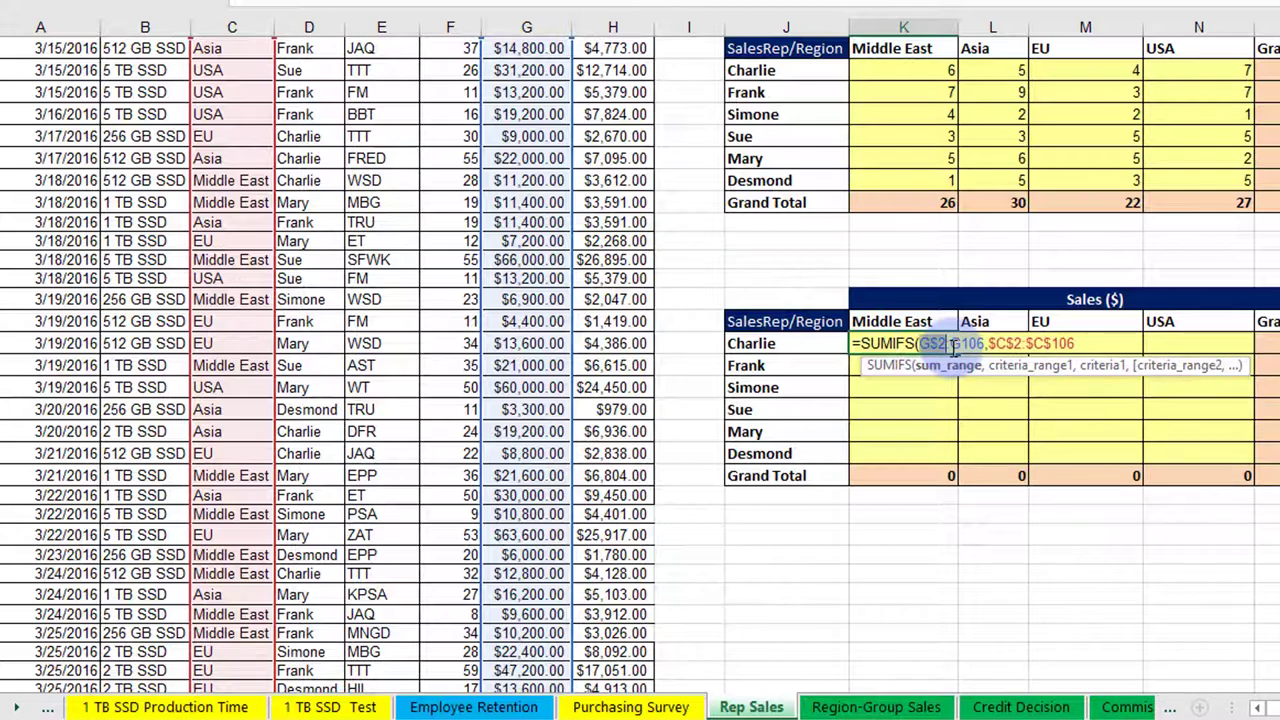
{"action": "key", "text": "F4"}
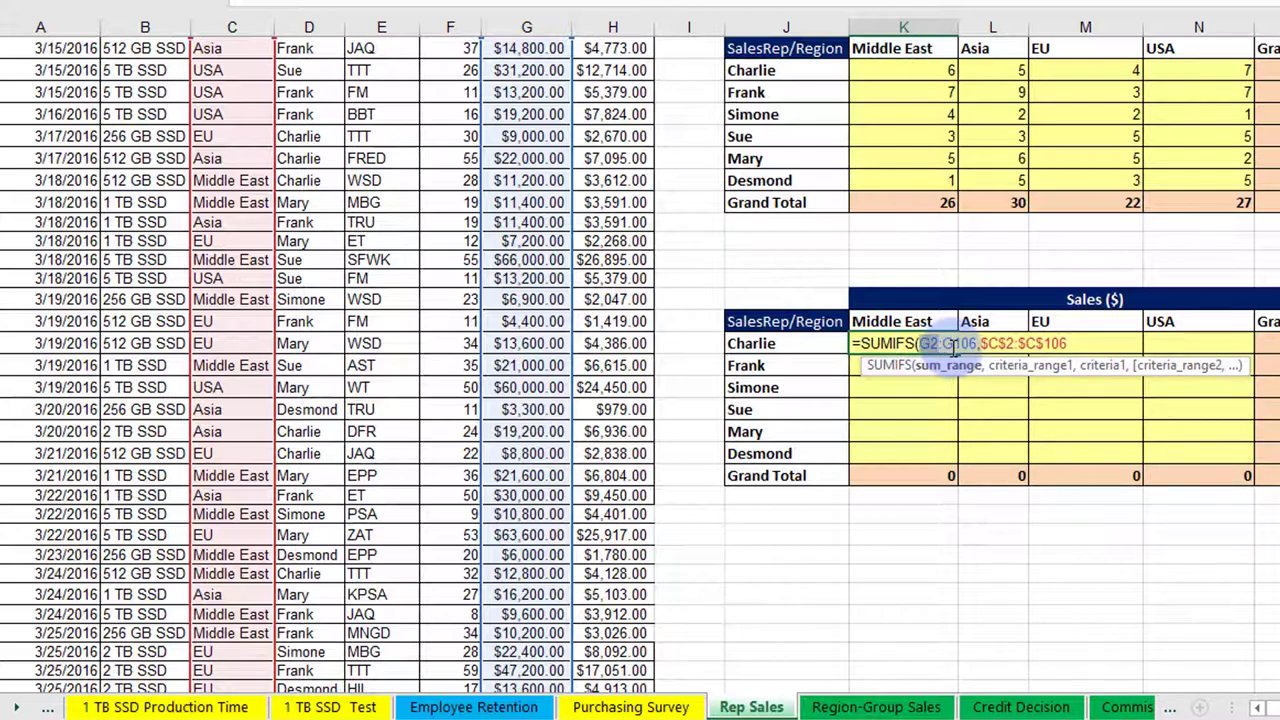
{"action": "key", "text": "F4"}
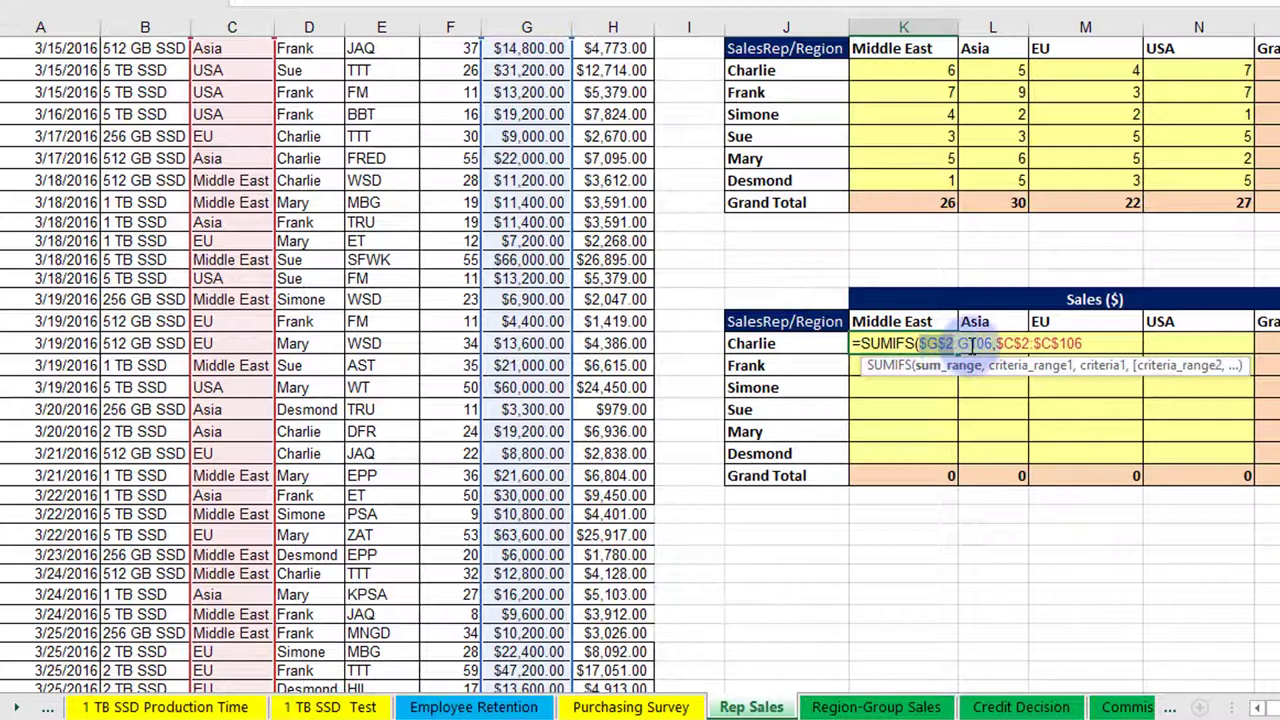
{"action": "left_click", "coordinate": [977, 344]}
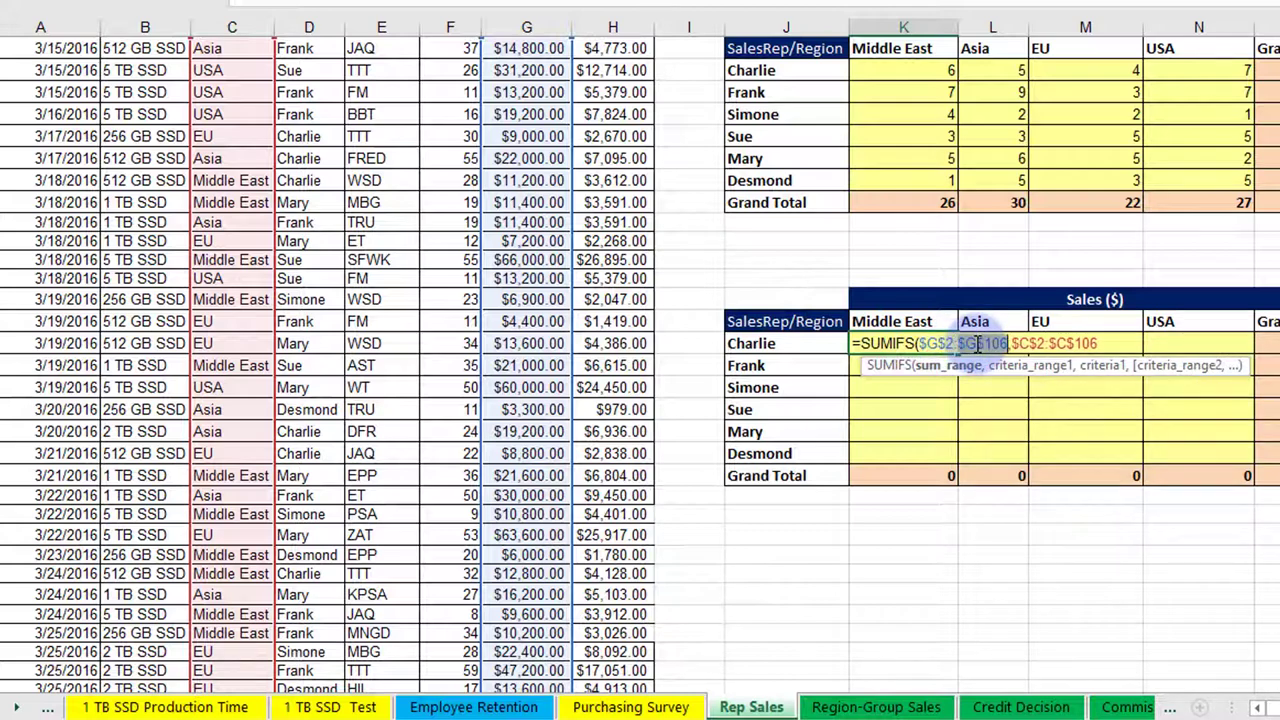
{"action": "key", "text": "F4"}
{"action": "left_click", "coordinate": [1100, 344]}
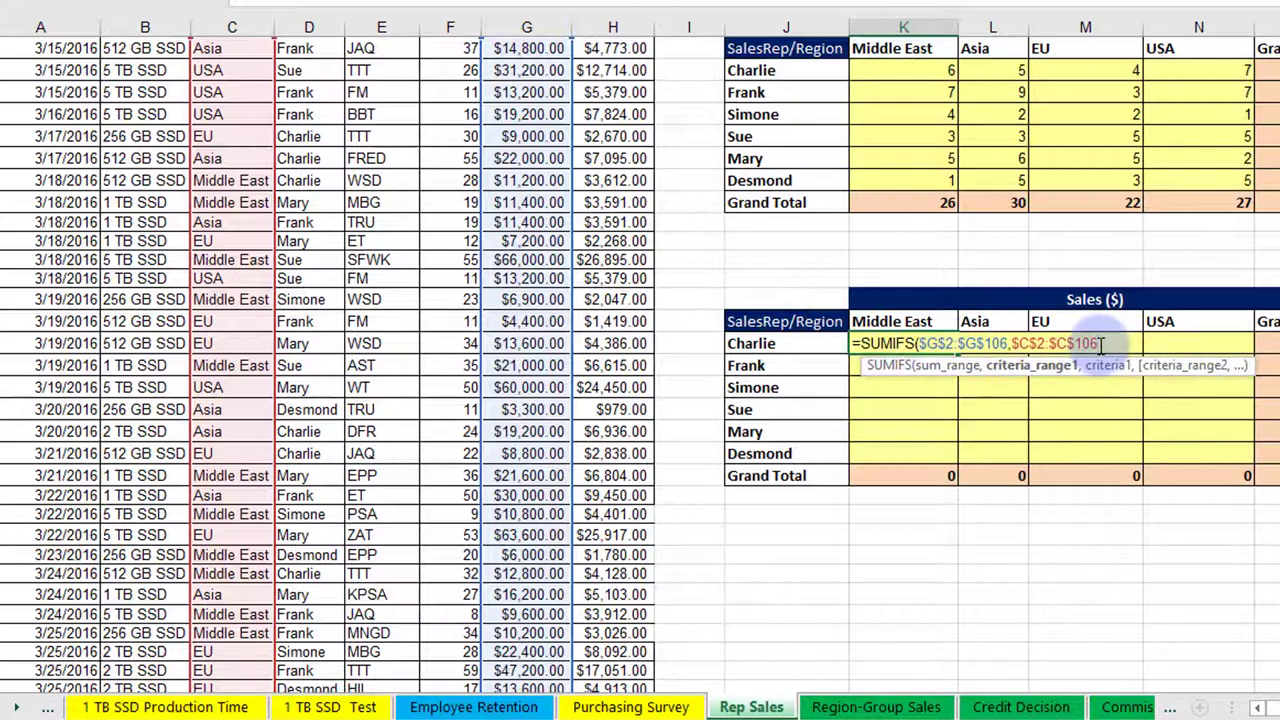
{"action": "type", "text": ","}
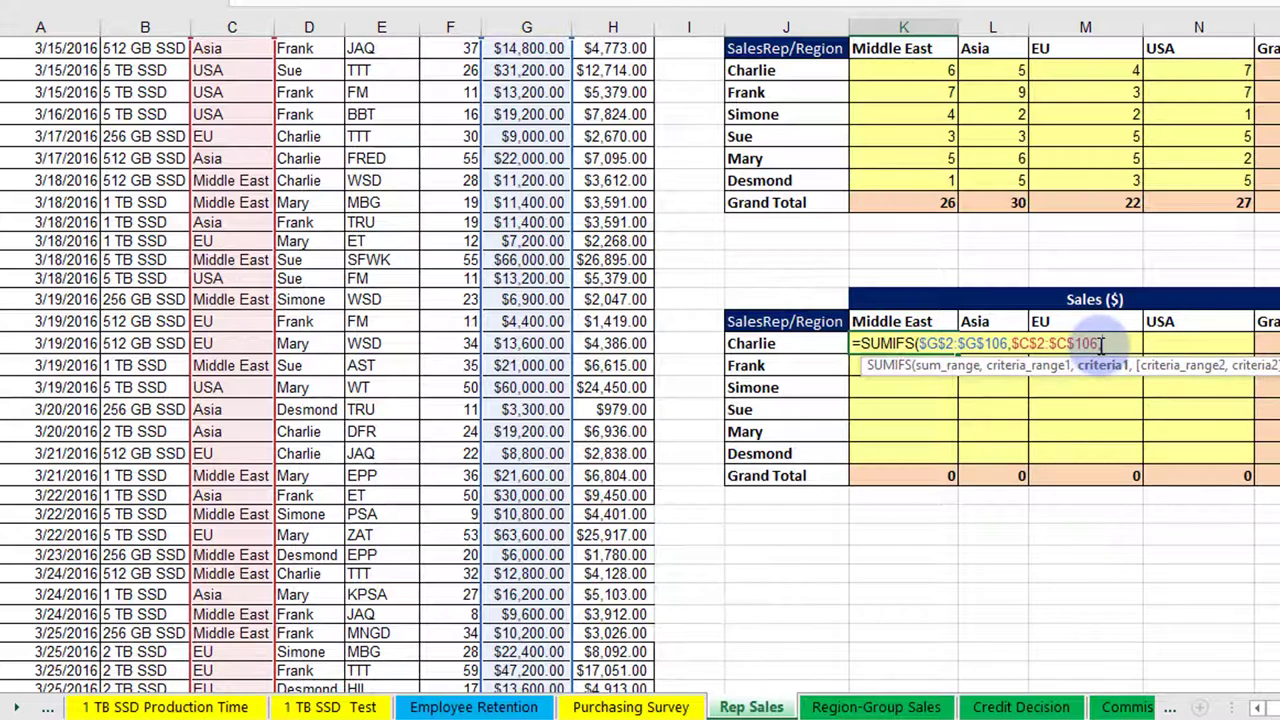
Step: Add the Middle East header K$15 as the region criterion, row-locked
{"action": "left_click", "coordinate": [912, 321]}
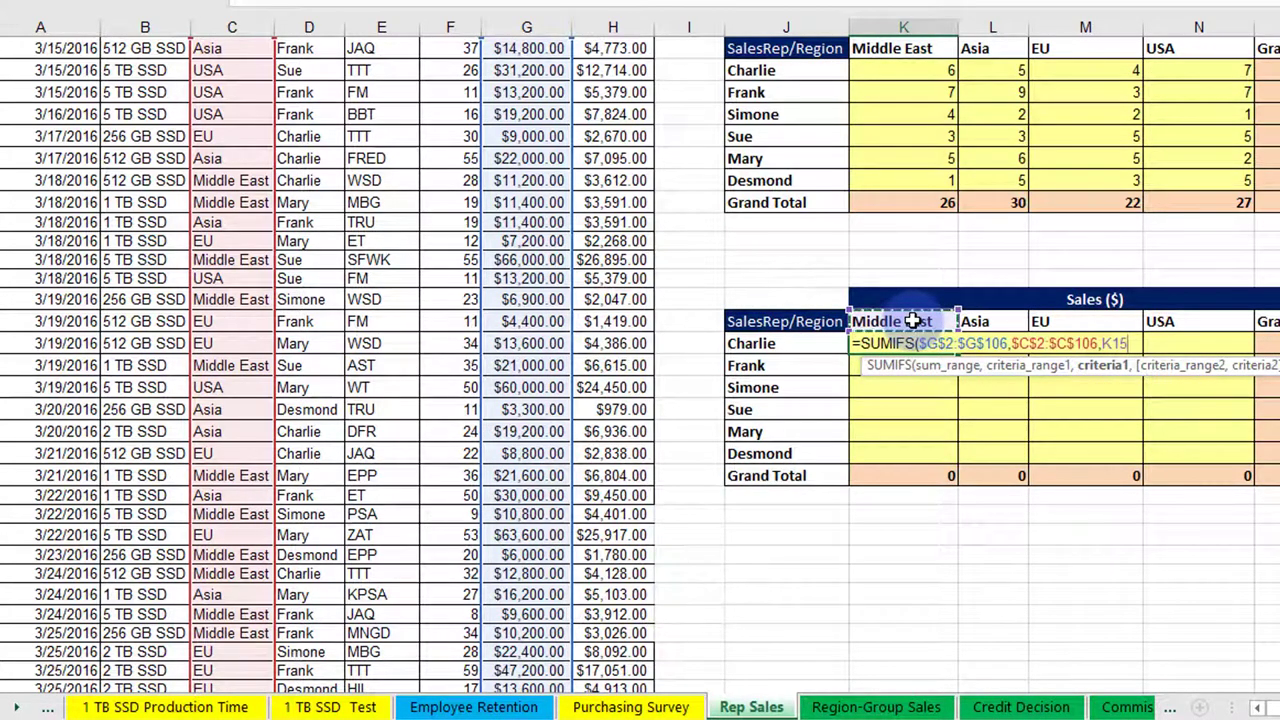
{"action": "left_click", "coordinate": [1114, 343]}
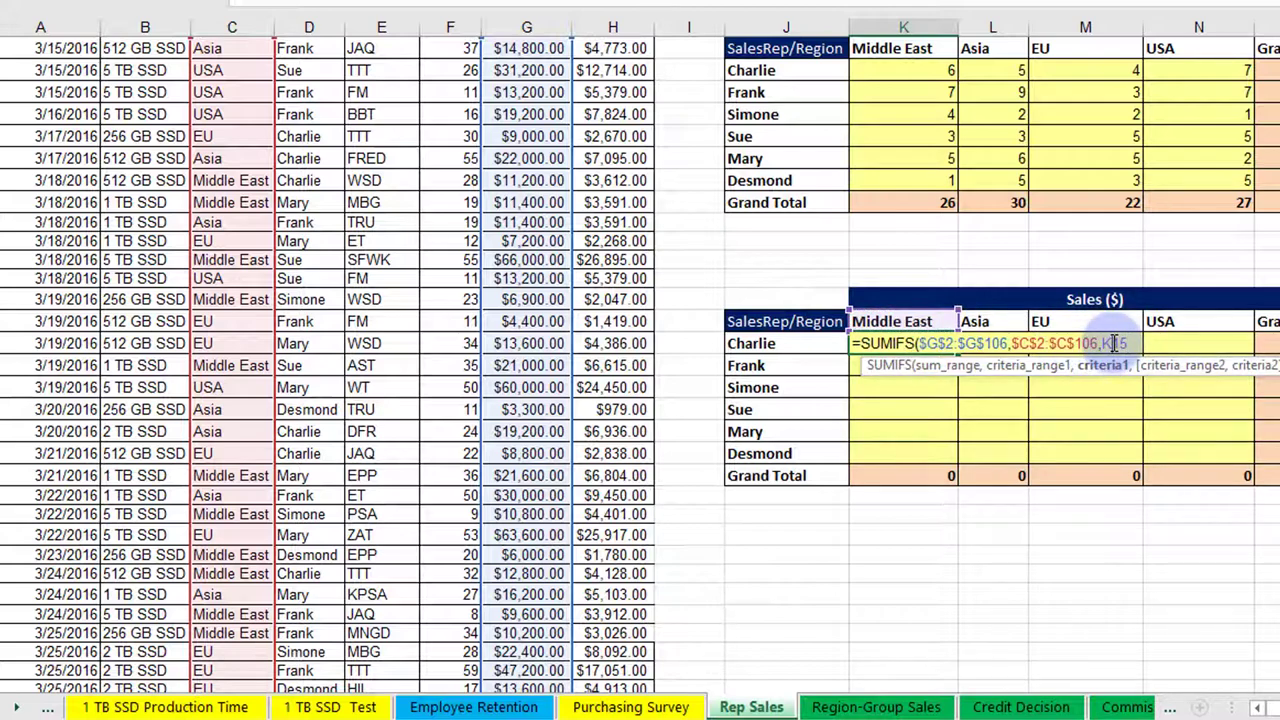
{"action": "type", "text": "$15"}
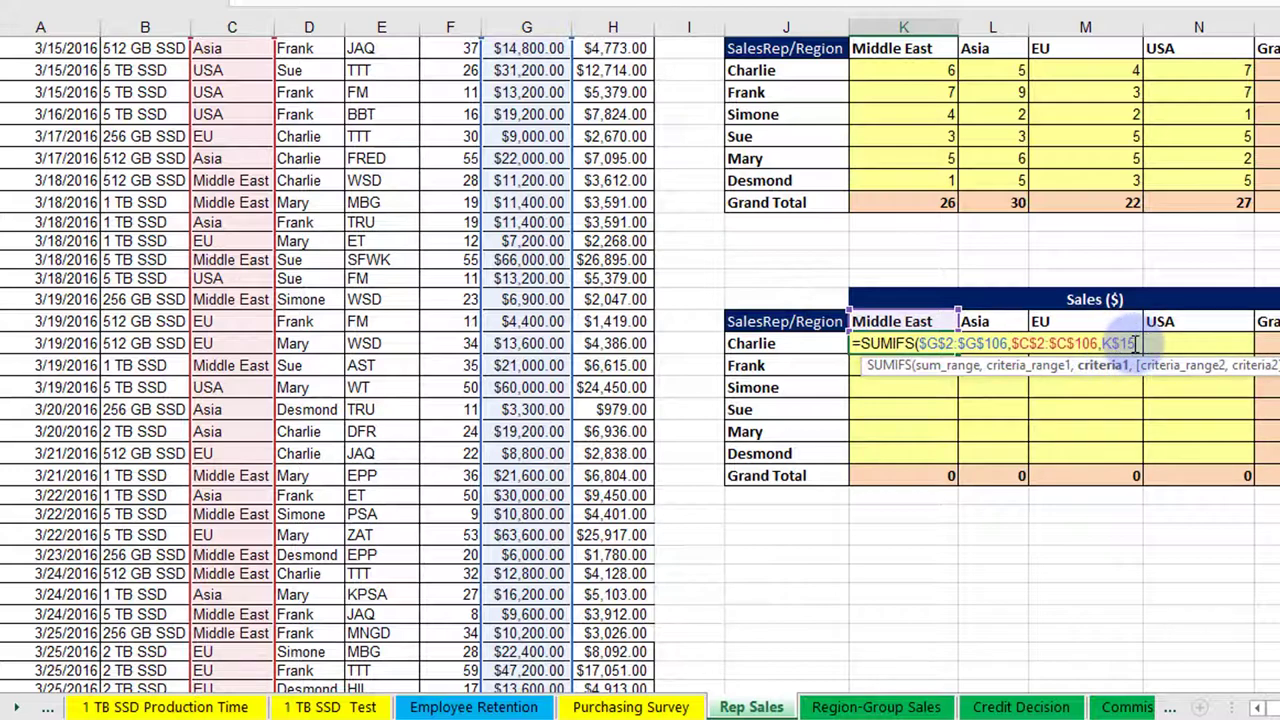
{"action": "type", "text": ","}
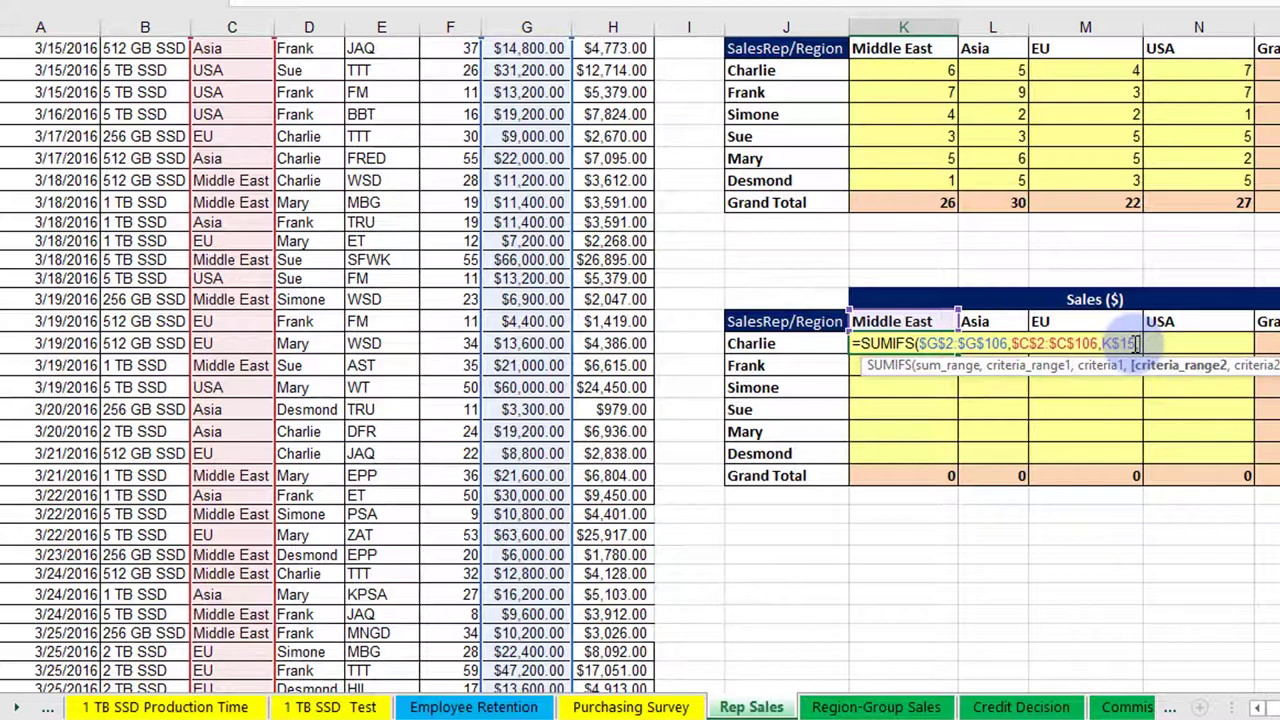
Step: Add the rep range $D$2:$D$106 with Charlie's cell J16 as its criterion
{"action": "left_click", "coordinate": [305, 48]}
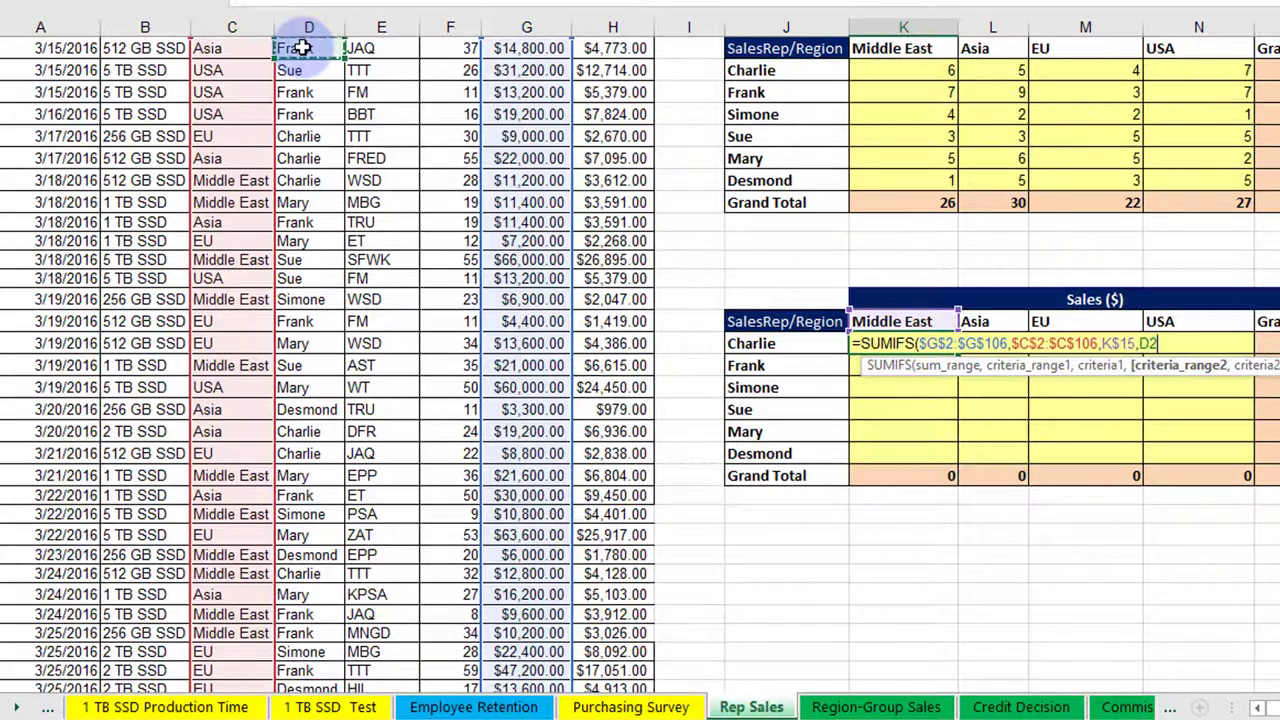
{"action": "left_click_drag", "start_coordinate": [305, 48], "coordinate": [334, 694]}
{"action": "scroll", "coordinate": [777, 471], "scroll_direction": "up", "scroll_amount": 20}
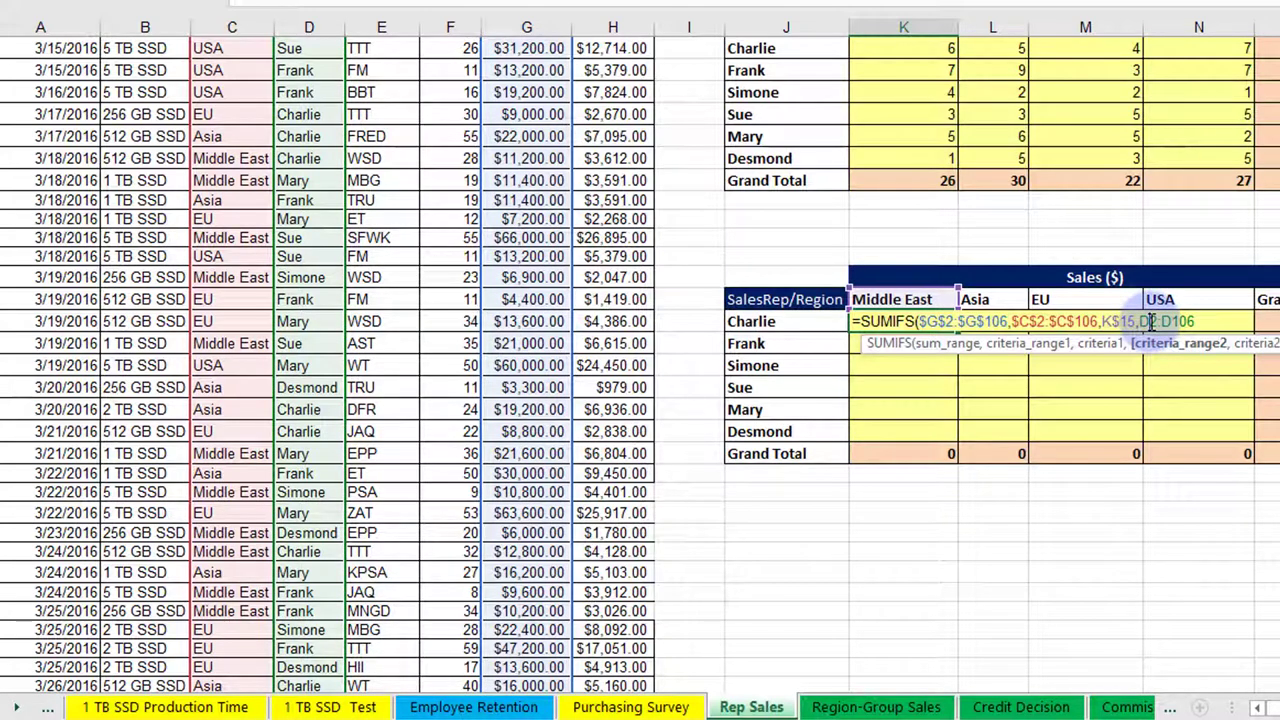
{"action": "left_click", "coordinate": [1150, 321]}
{"action": "key", "text": "F4"}
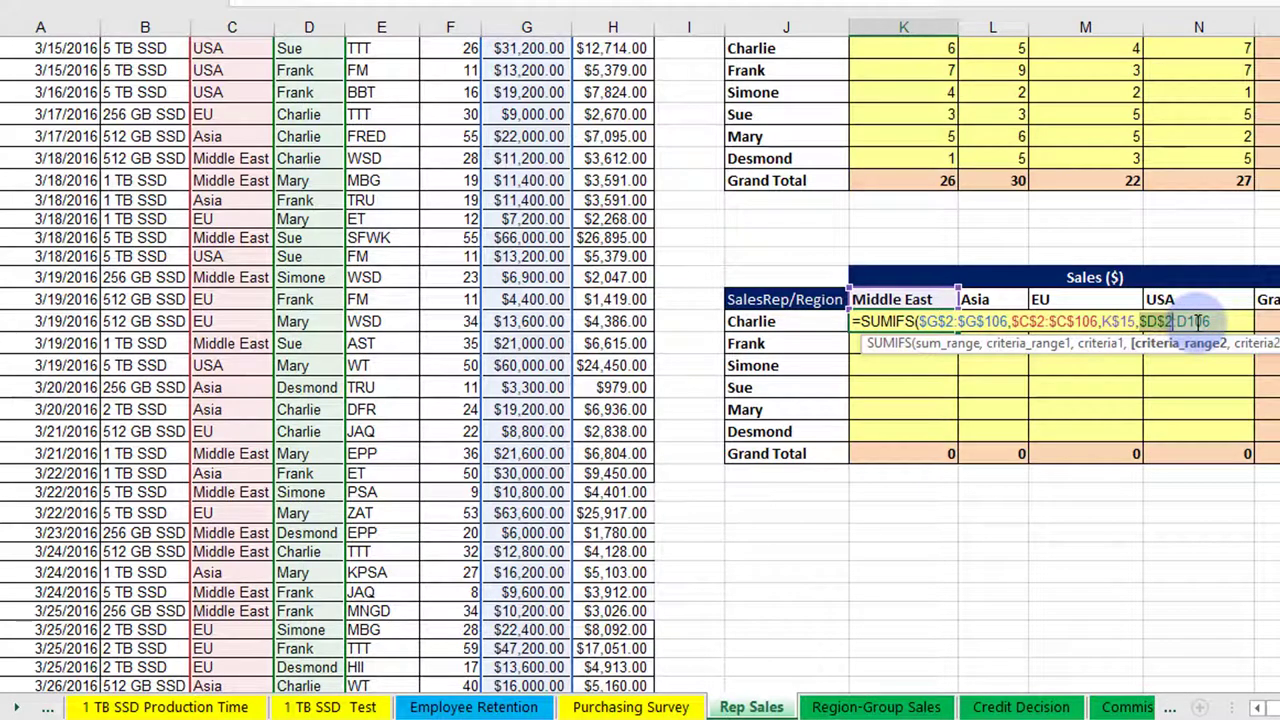
{"action": "left_click", "coordinate": [1197, 321]}
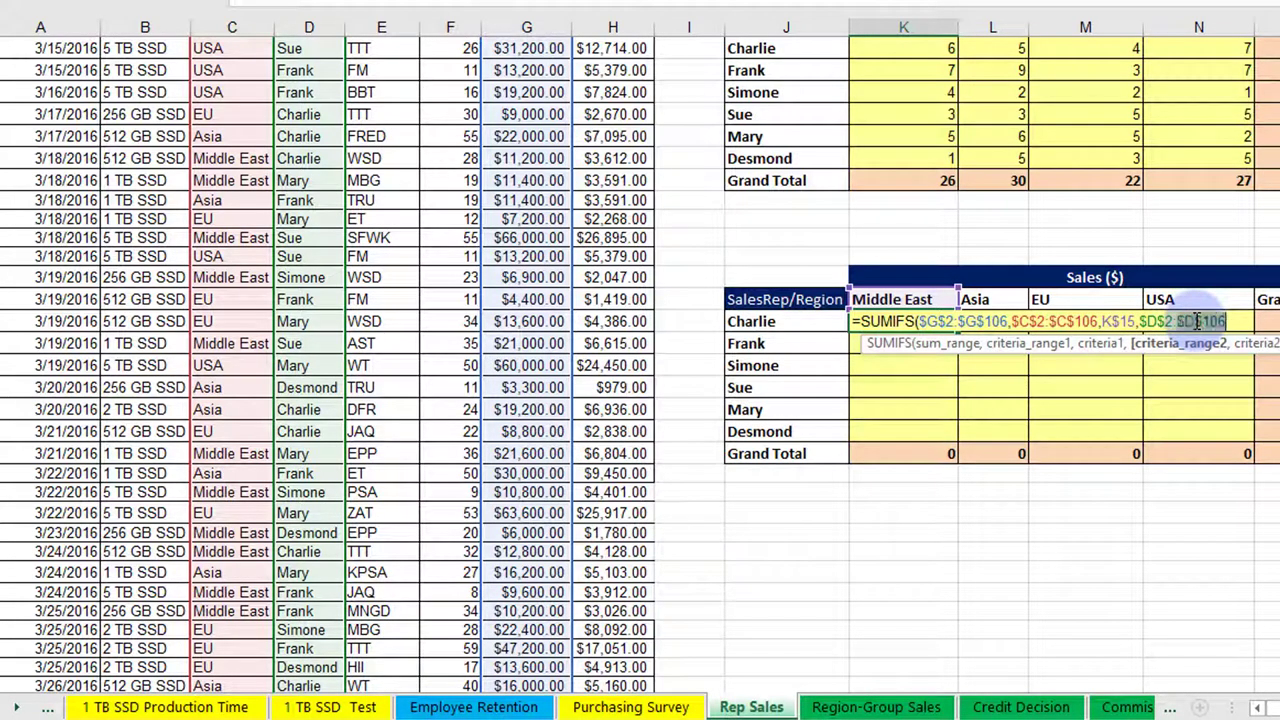
{"action": "key", "text": "F4"}
{"action": "left_click", "coordinate": [1233, 321]}
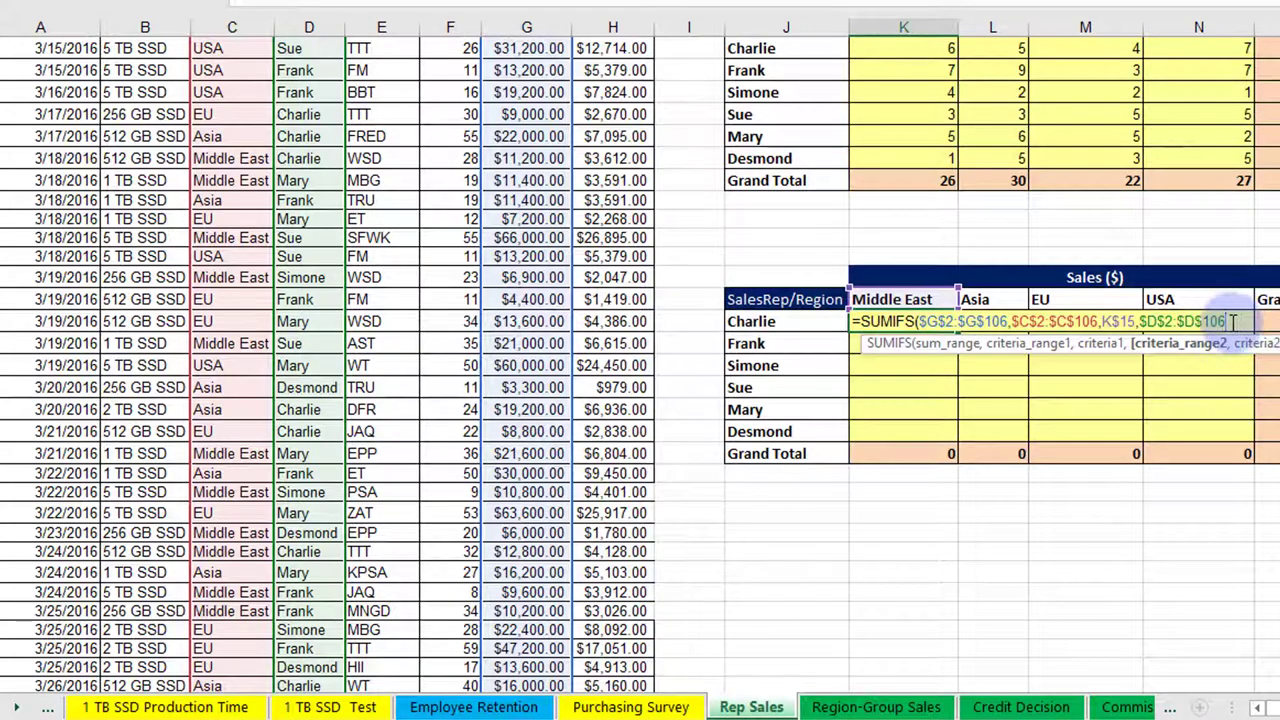
{"action": "type", "text": ","}
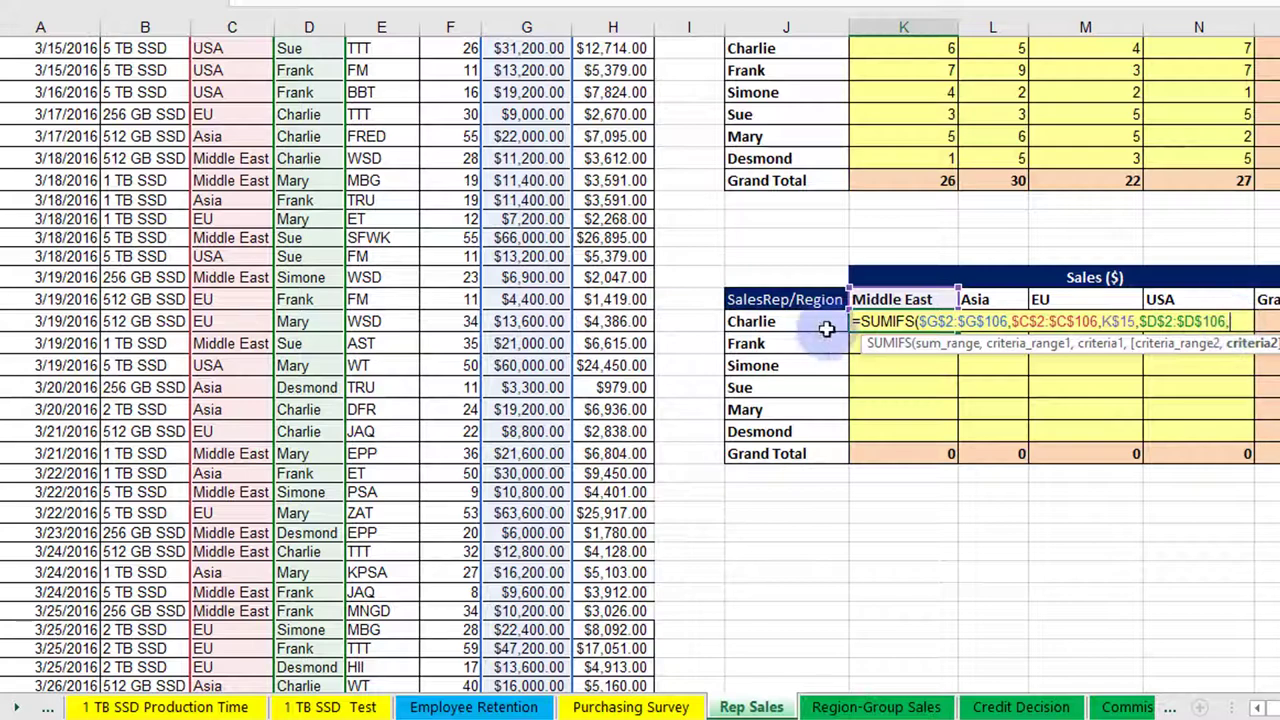
{"action": "left_click", "coordinate": [776, 324]}
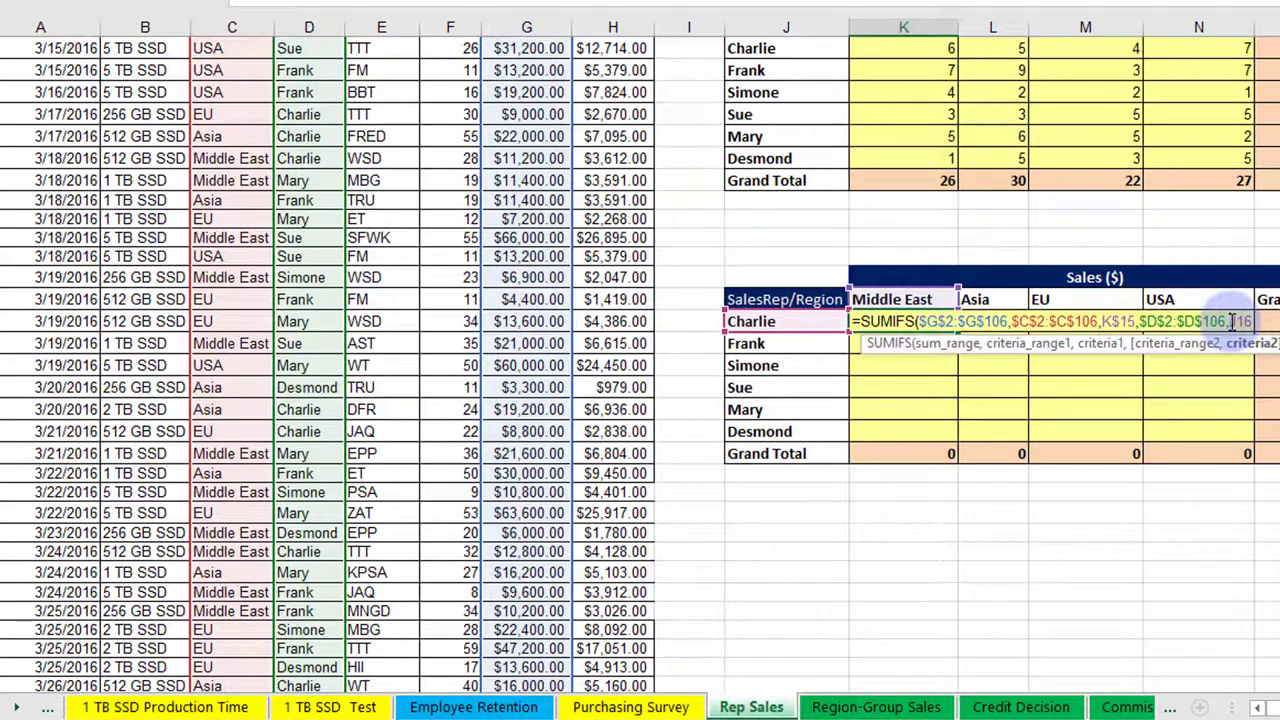
Step: Lock the rep criterion as $J16 and enter the finished SUMIFS formula
{"action": "key", "text": "F4"}
{"action": "key", "text": "F4"}
{"action": "key", "text": "F4"}
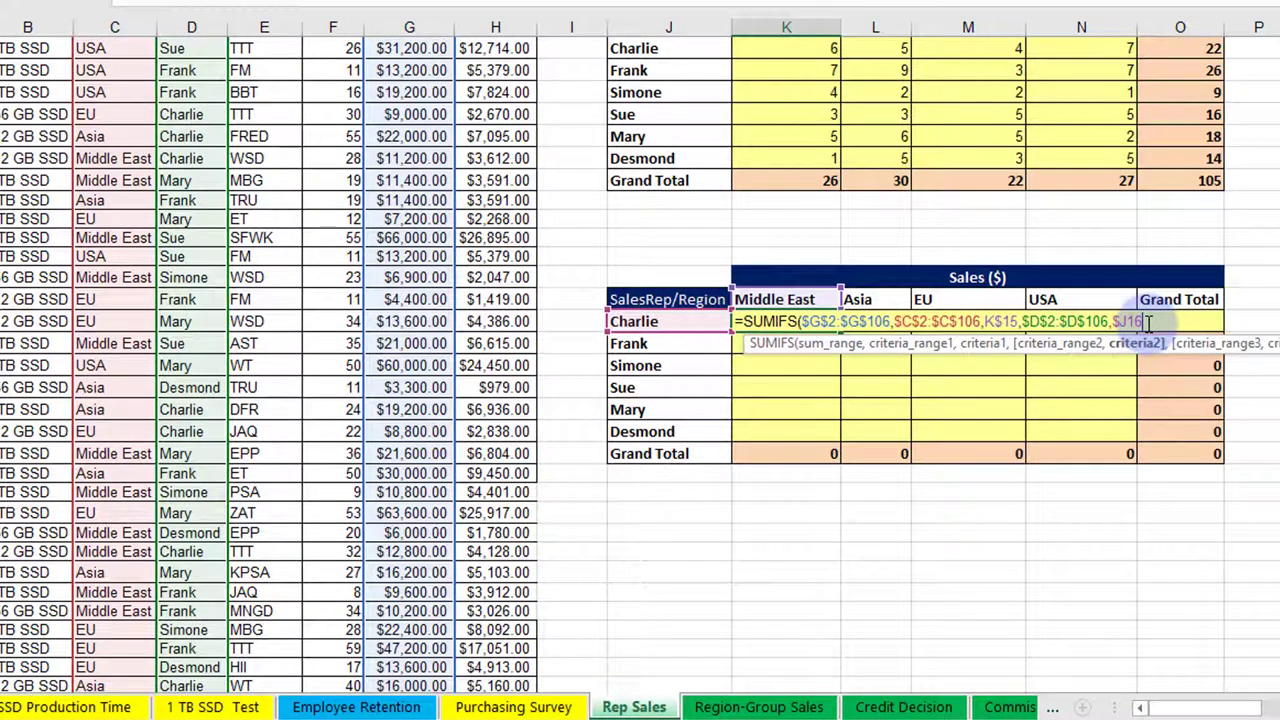
{"action": "left_click", "coordinate": [1147, 322]}
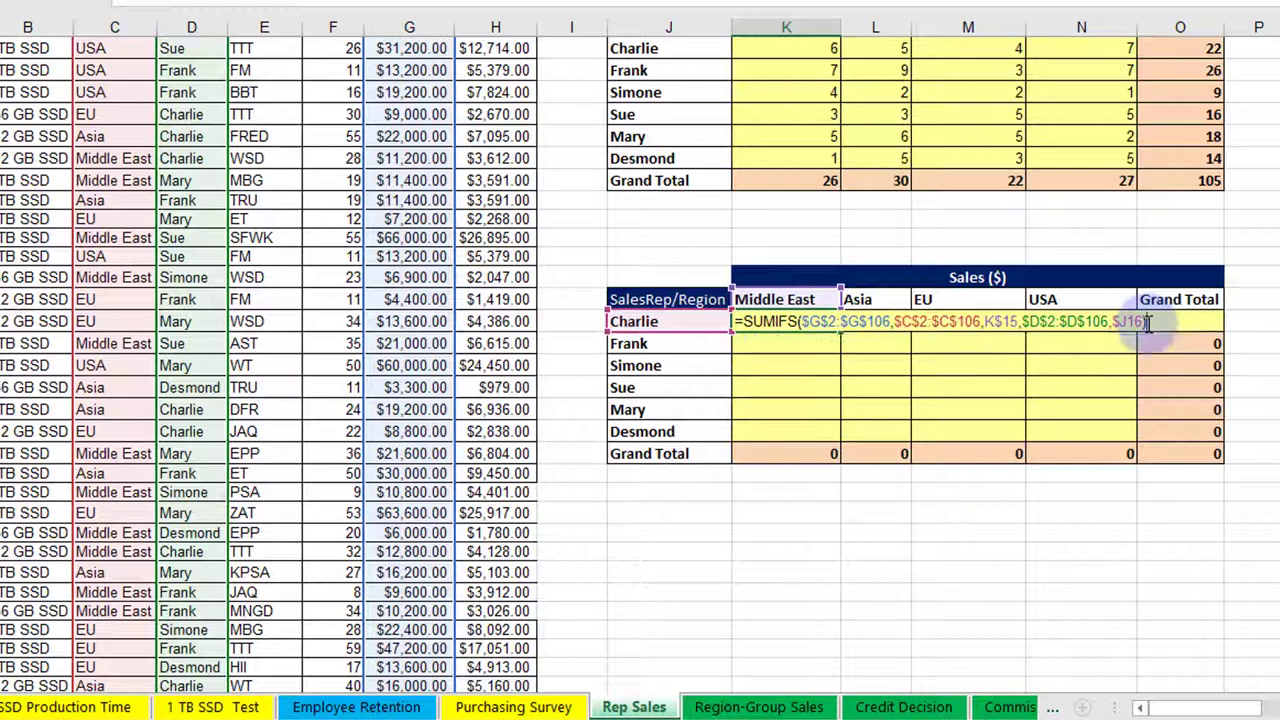
{"action": "key", "text": "Return"}
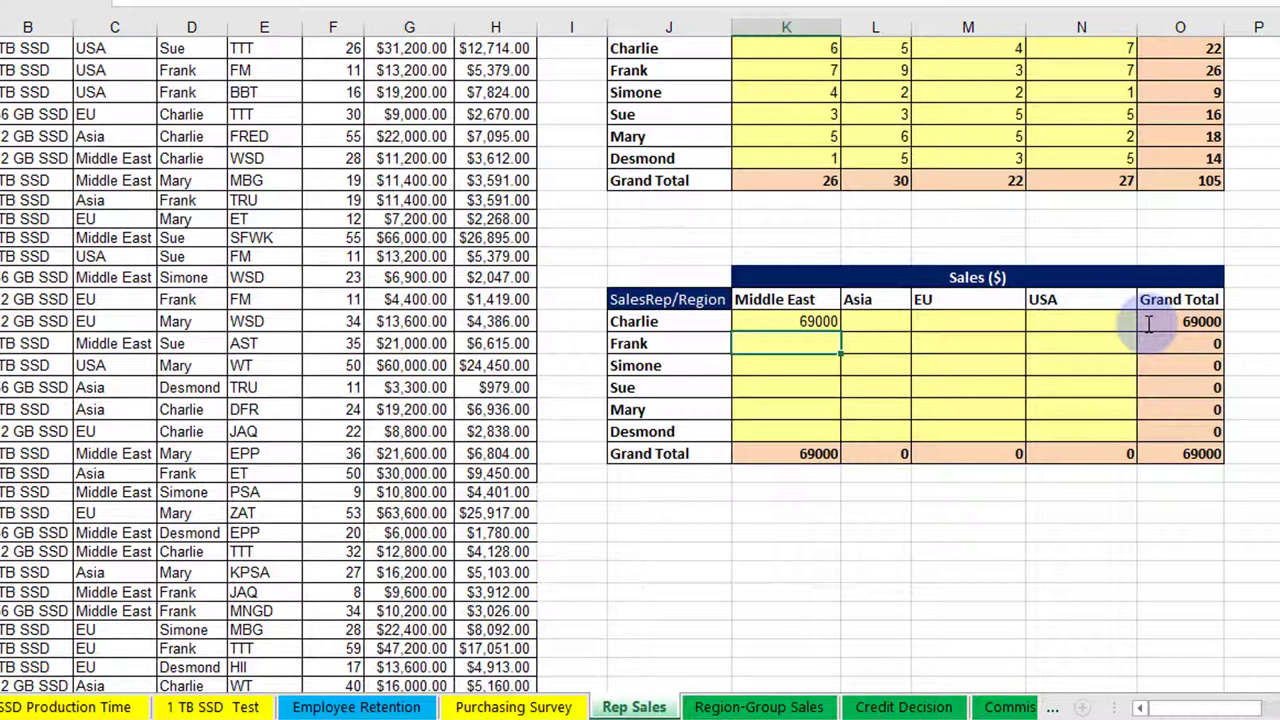
Step: Copy the formula down to Desmond and across to USA, then select the table with totals
{"action": "left_click", "coordinate": [803, 321]}
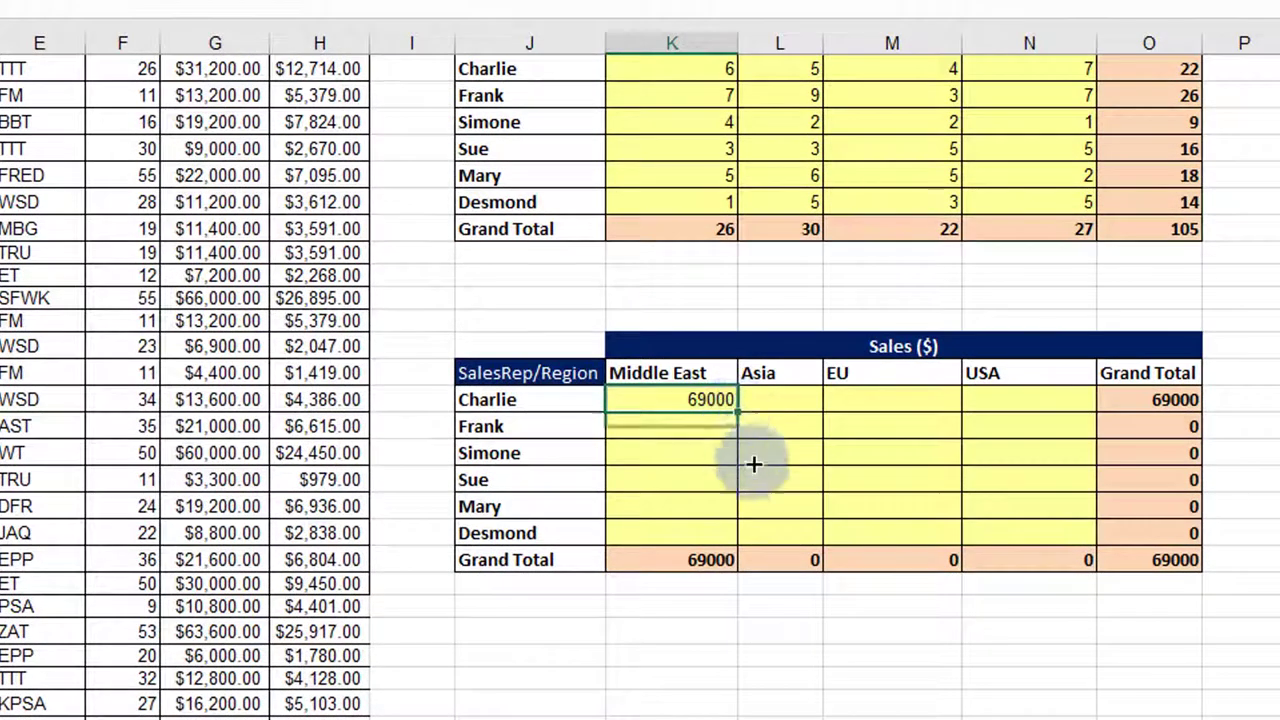
{"action": "left_click_drag", "start_coordinate": [754, 464], "coordinate": [743, 531]}
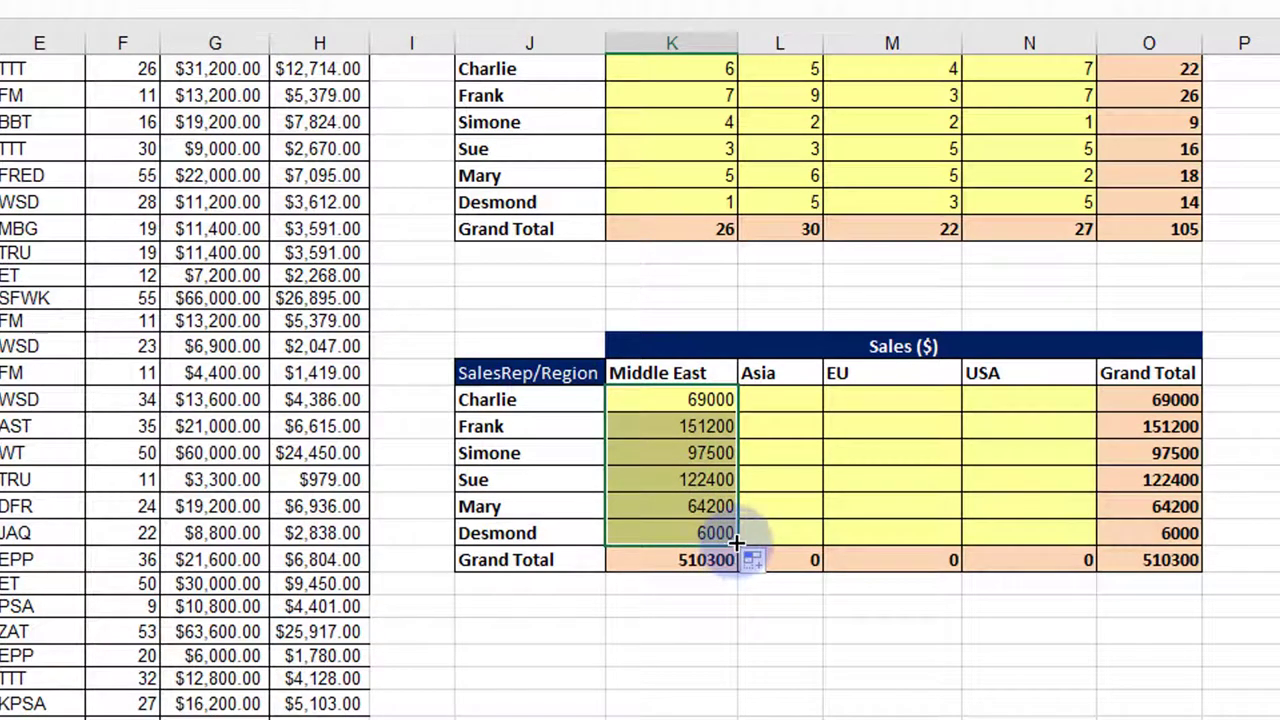
{"action": "left_click_drag", "start_coordinate": [737, 537], "coordinate": [1046, 536]}
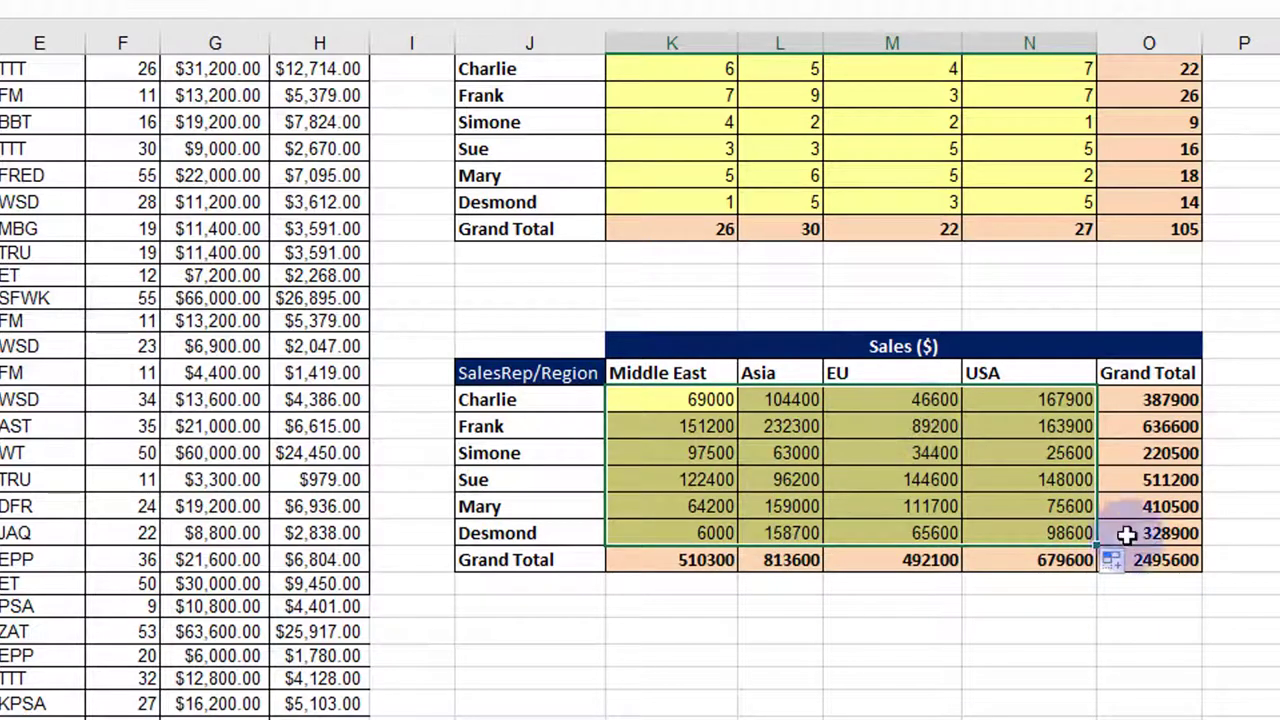
{"action": "left_click_drag", "start_coordinate": [718, 400], "coordinate": [1125, 563]}
Step: Format the Sales ($) table as accounting dollars with zero decimal places
{"action": "right_click", "coordinate": [998, 432]}
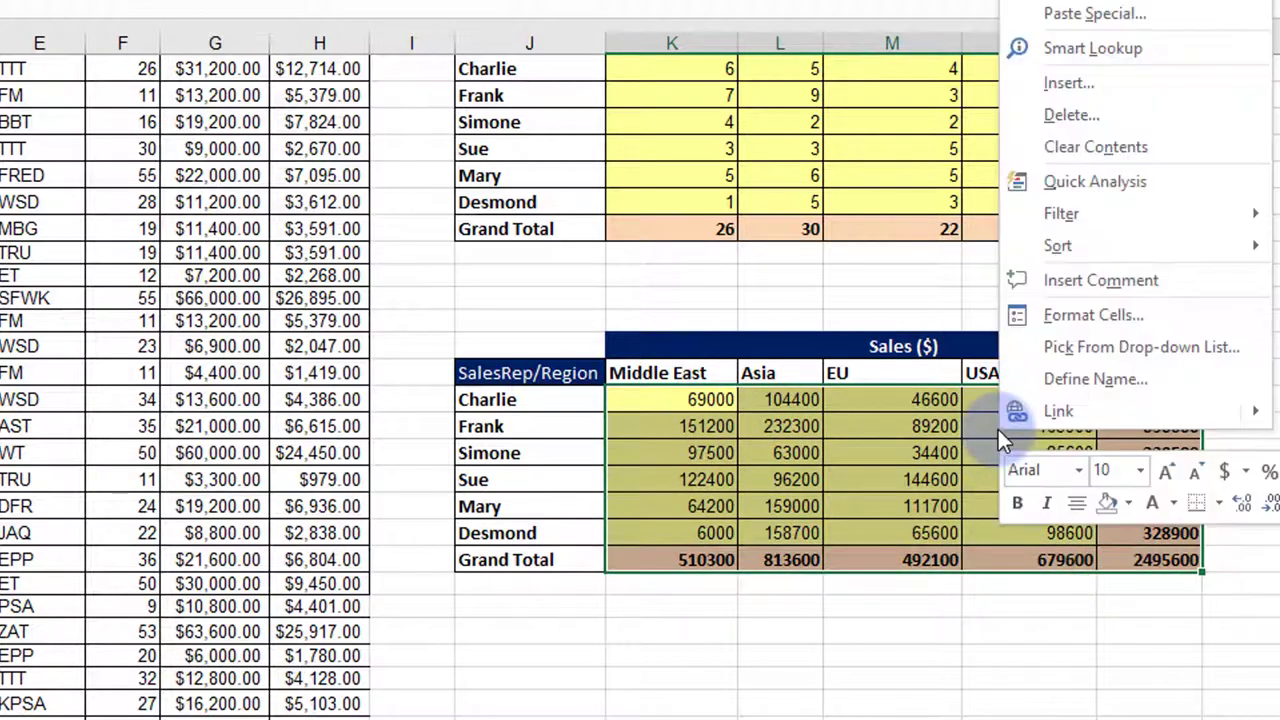
{"action": "left_click", "coordinate": [1224, 471]}
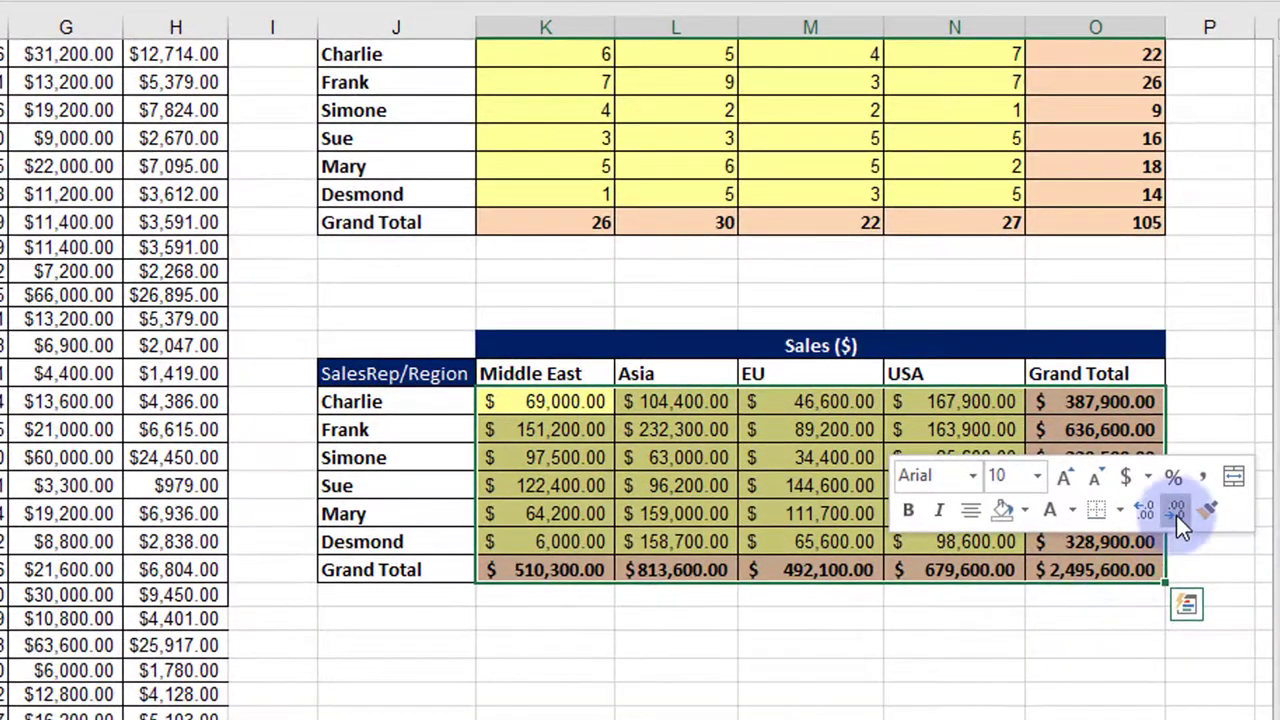
{"action": "left_click", "coordinate": [1176, 512]}
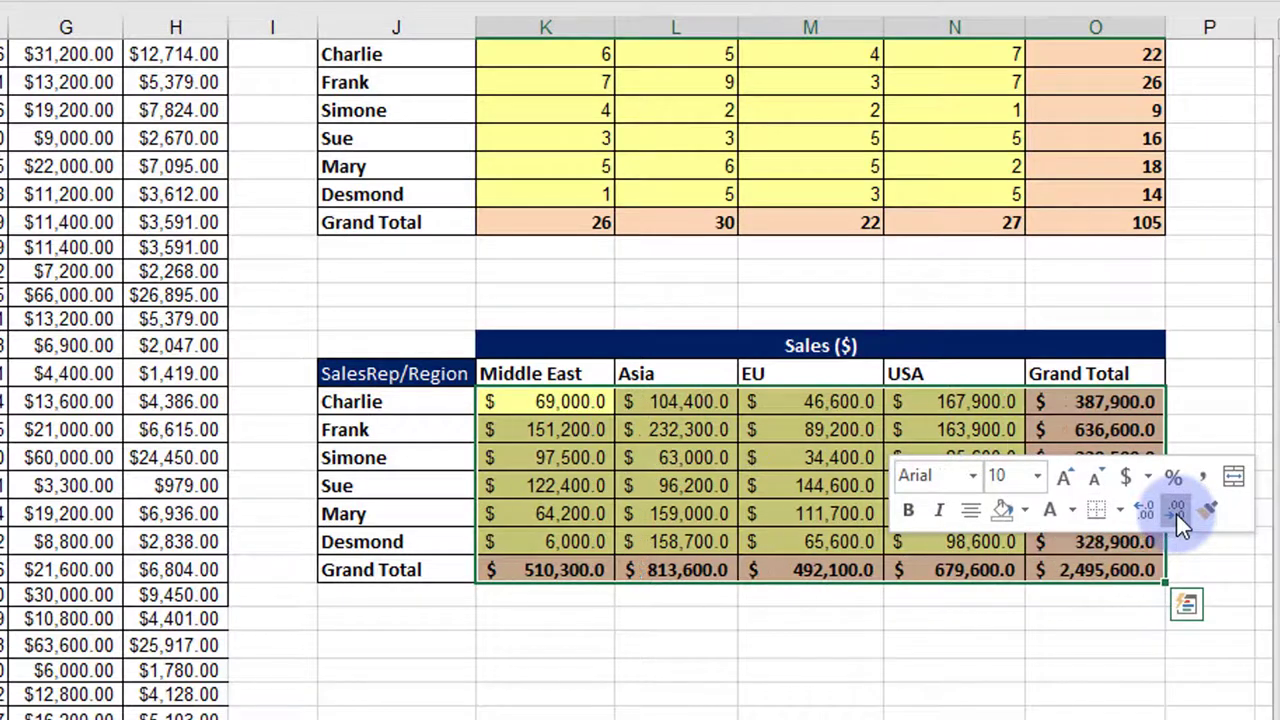
{"action": "left_click", "coordinate": [1176, 512]}
{"action": "left_click", "coordinate": [929, 712]}
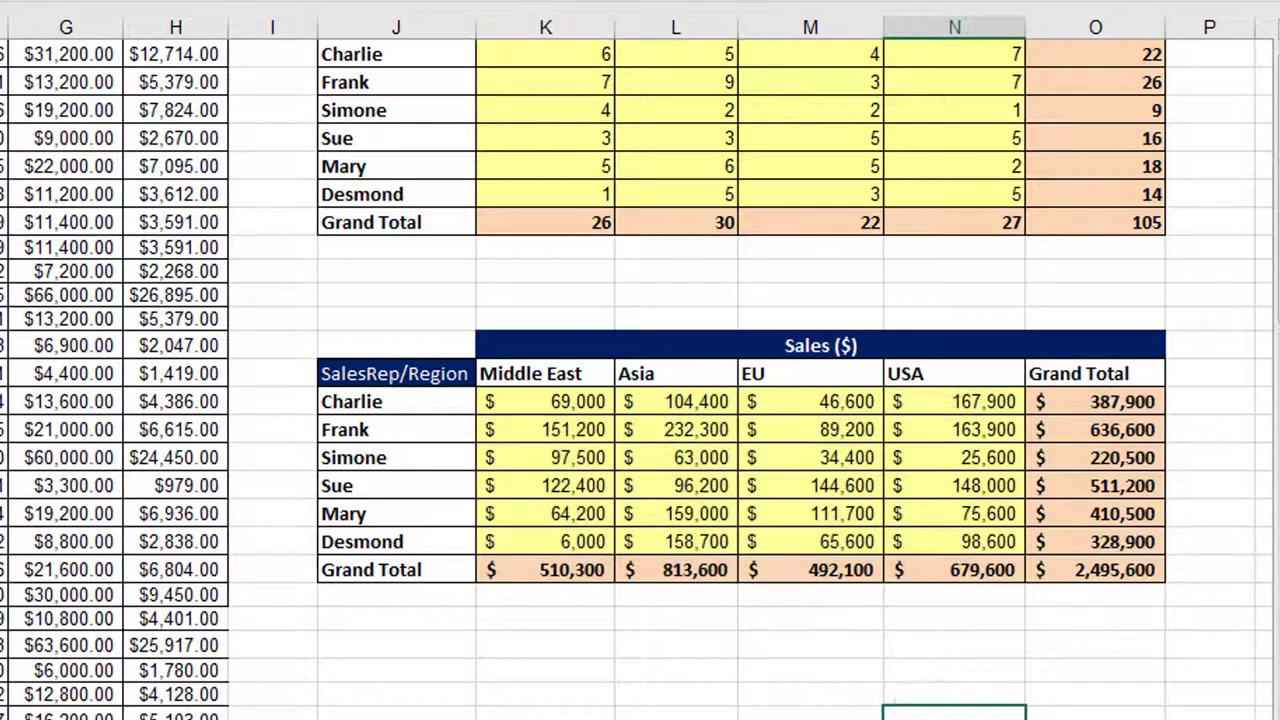